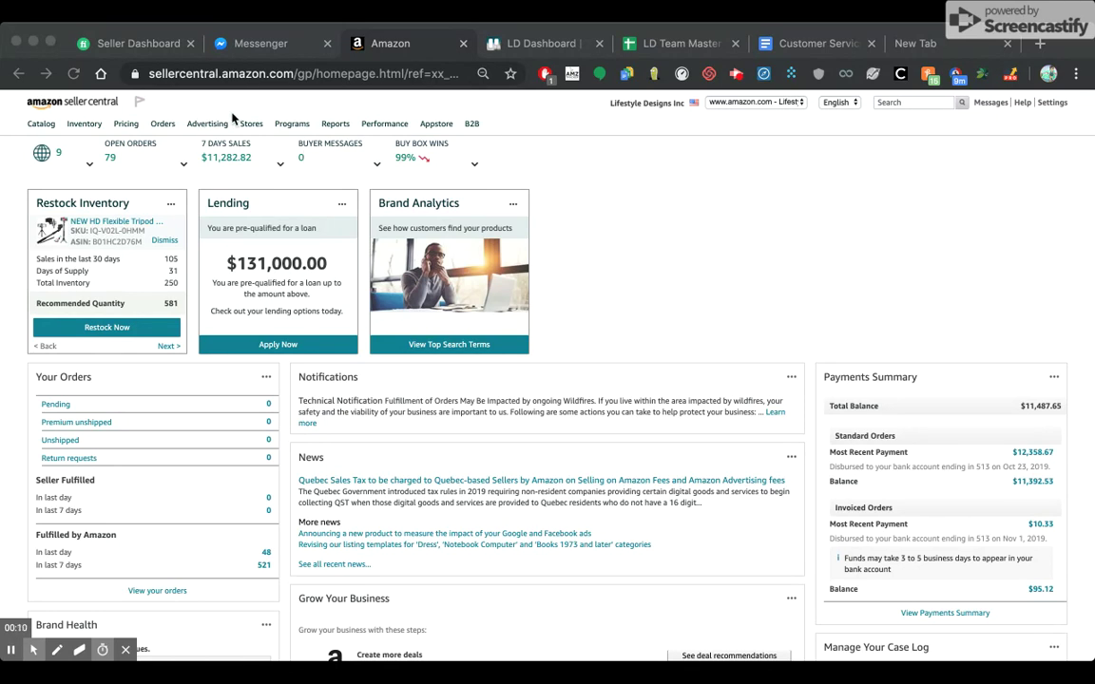
Step: Go to Prime Exclusive Discounts from the Advertising menu in Seller Central
left_click(509, 181)
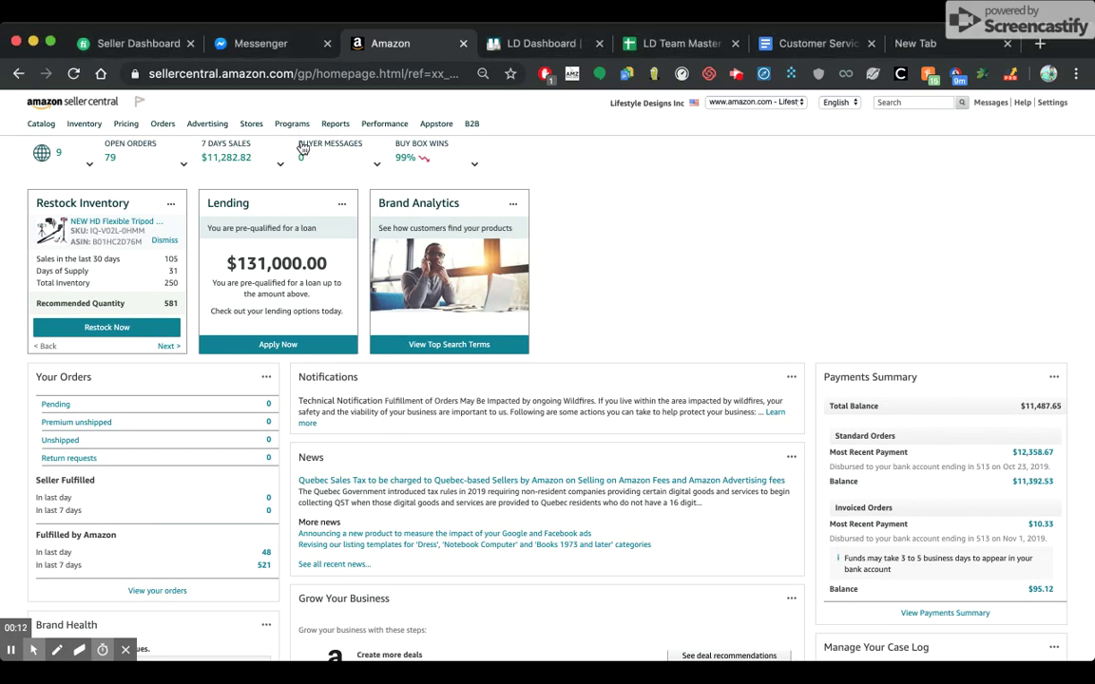
mouse_move(206, 133)
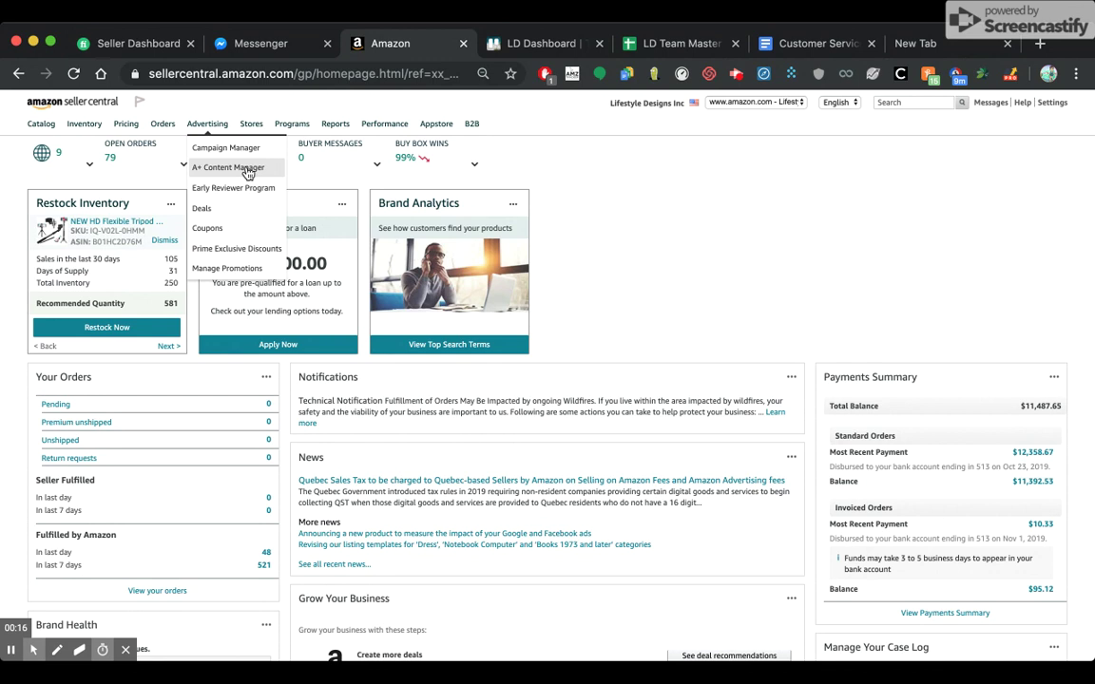
left_click(255, 250)
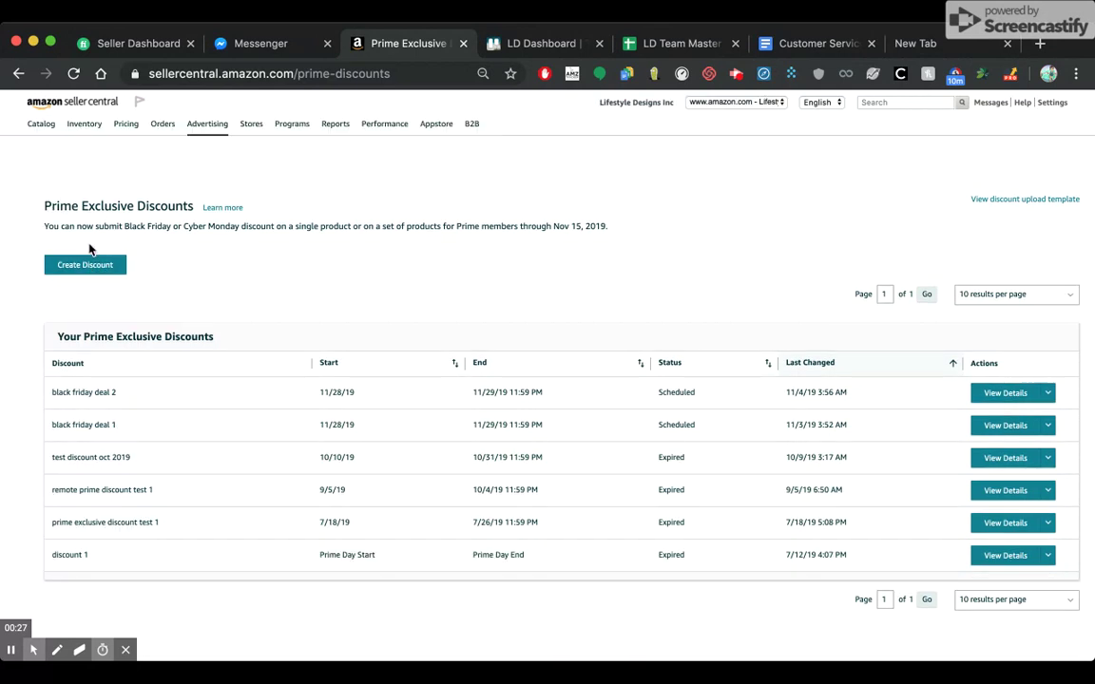
Step: Create a new discount and enter its 'black friday deal' name
left_click(86, 266)
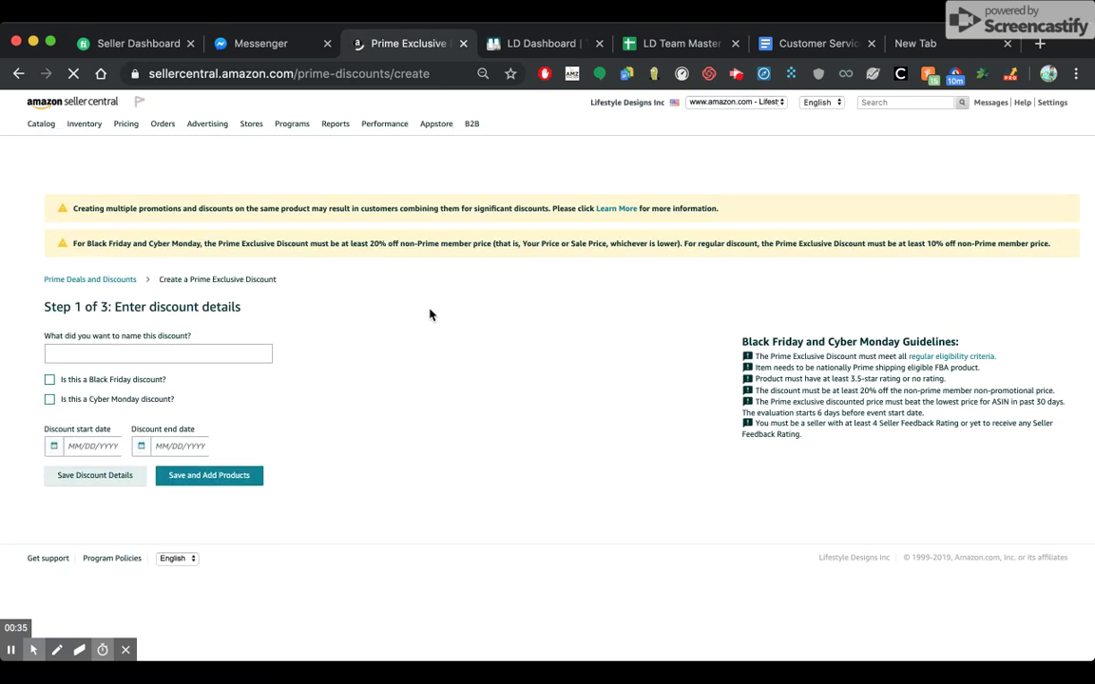
left_click(237, 353)
type("blafk")
key("BackSpace")
type("ck friday deal 1")
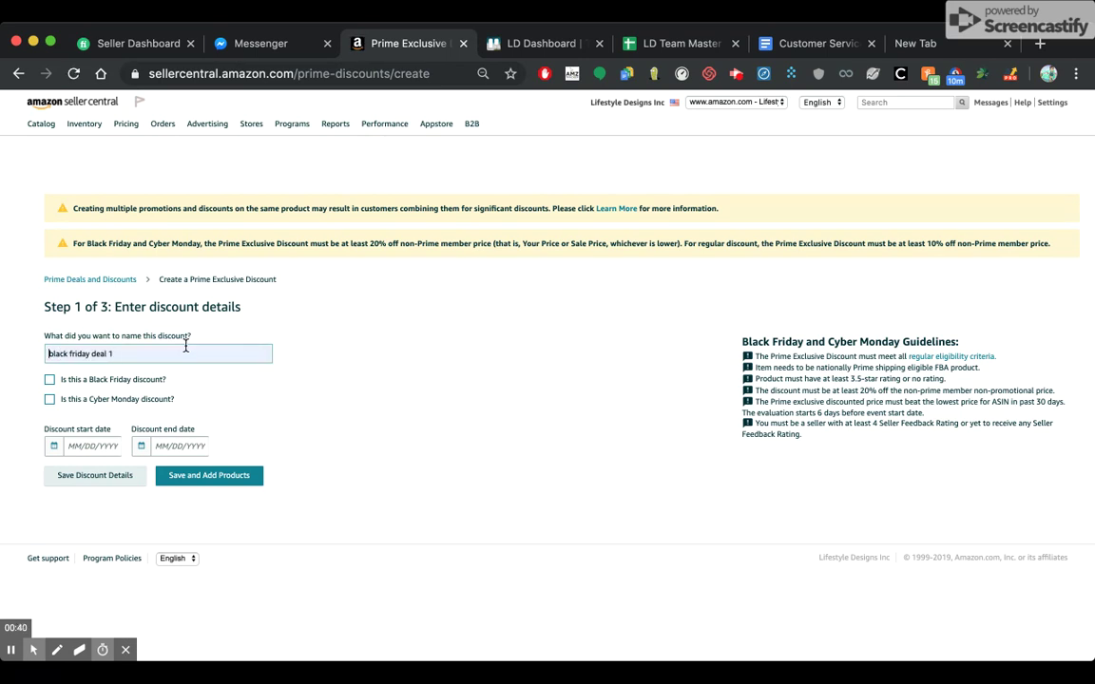
key("Tab")
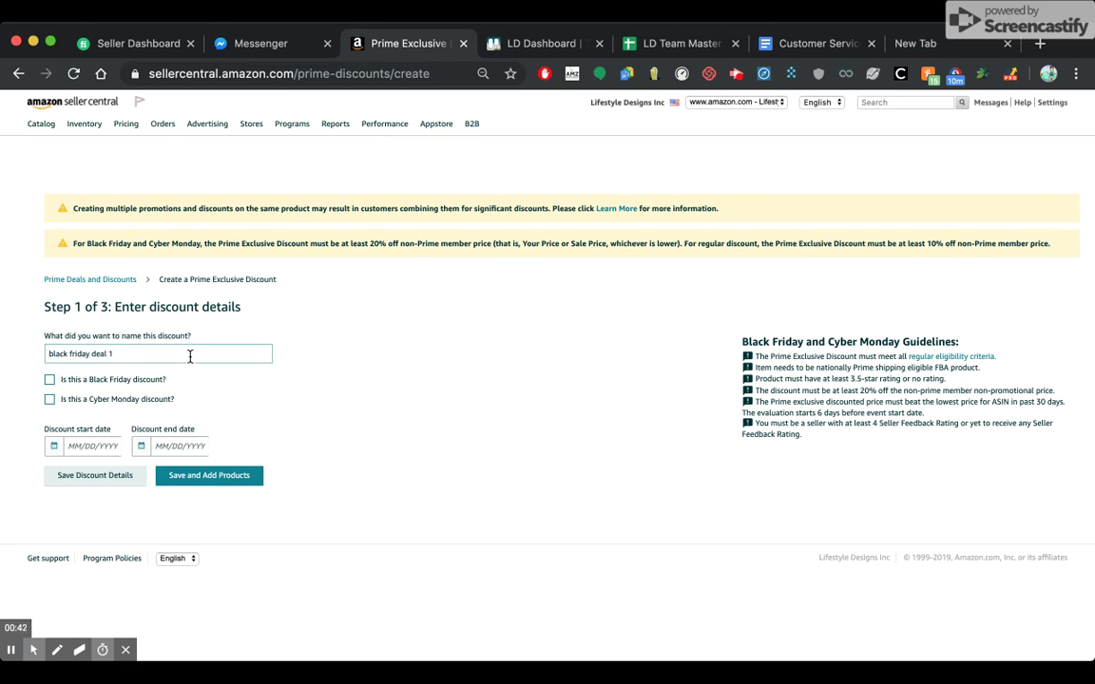
Step: Mark it Black Friday only, so dates fill as 11/28/2019–11/29/2019
left_click(129, 381)
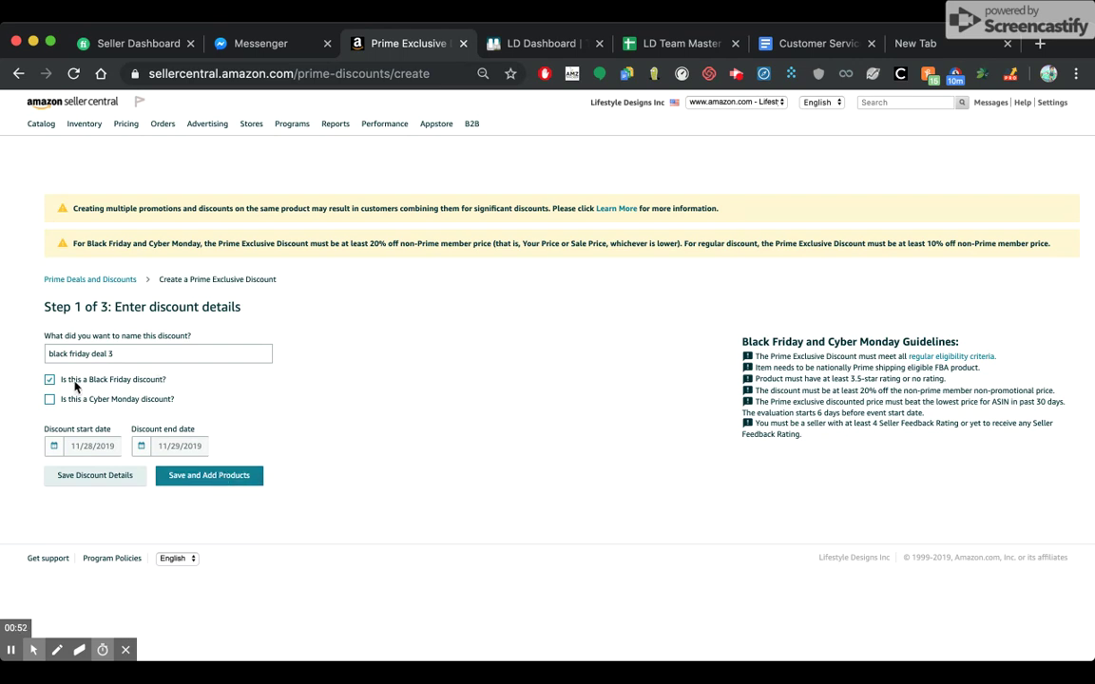
left_click(50, 400)
left_click(50, 380)
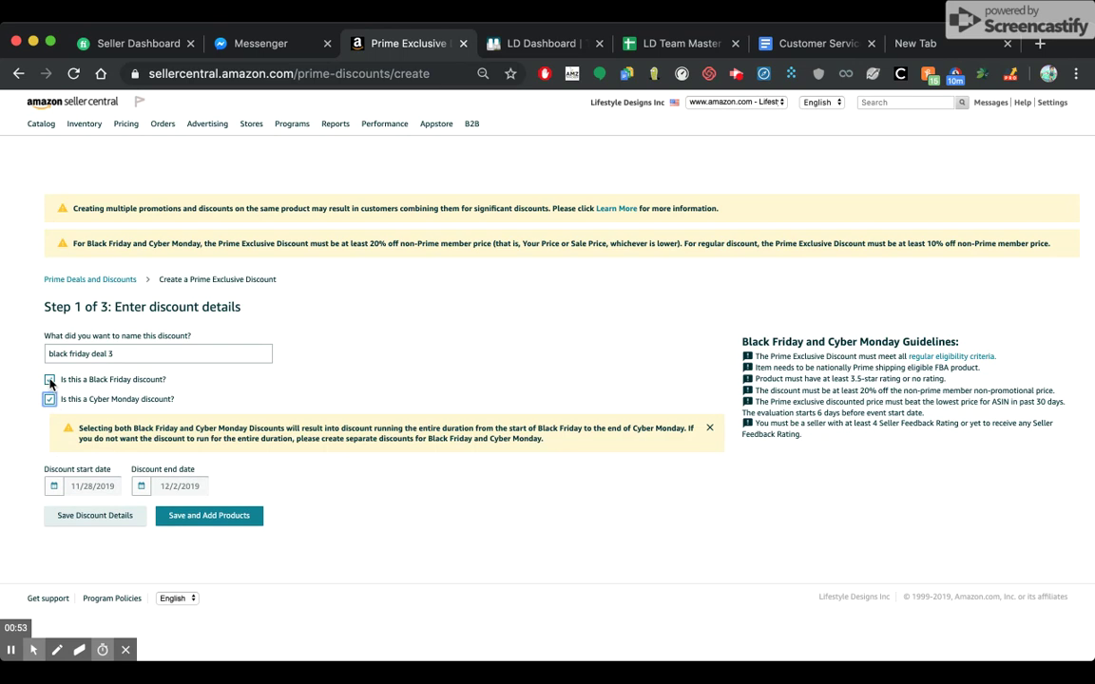
left_click(50, 391)
left_click(50, 392)
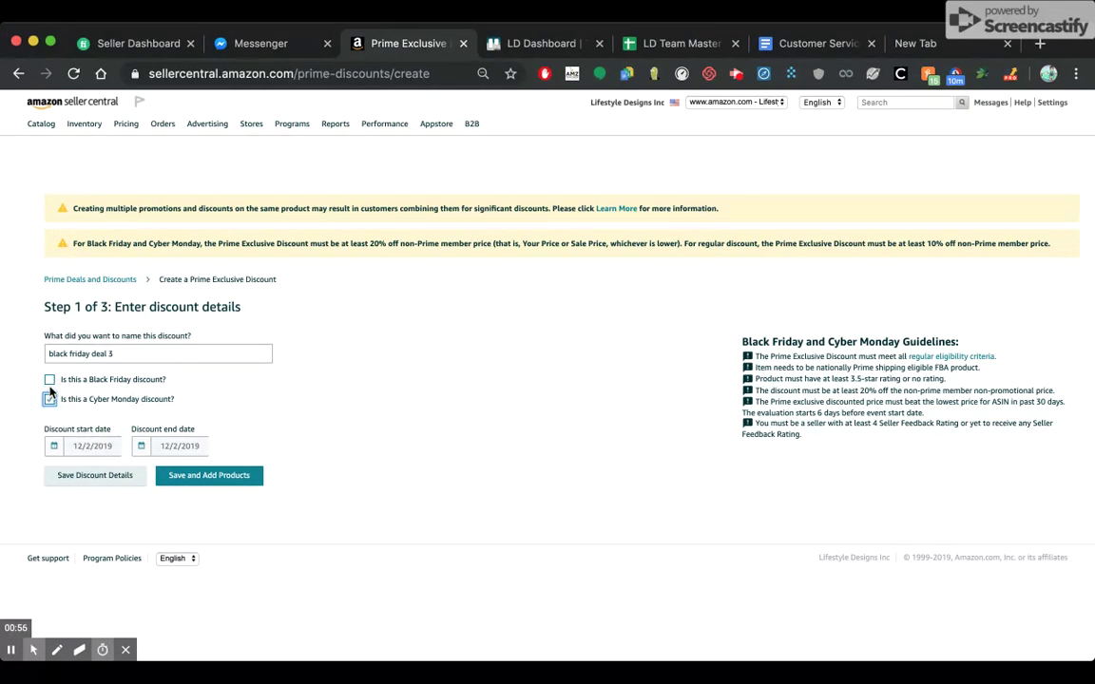
left_click(49, 399)
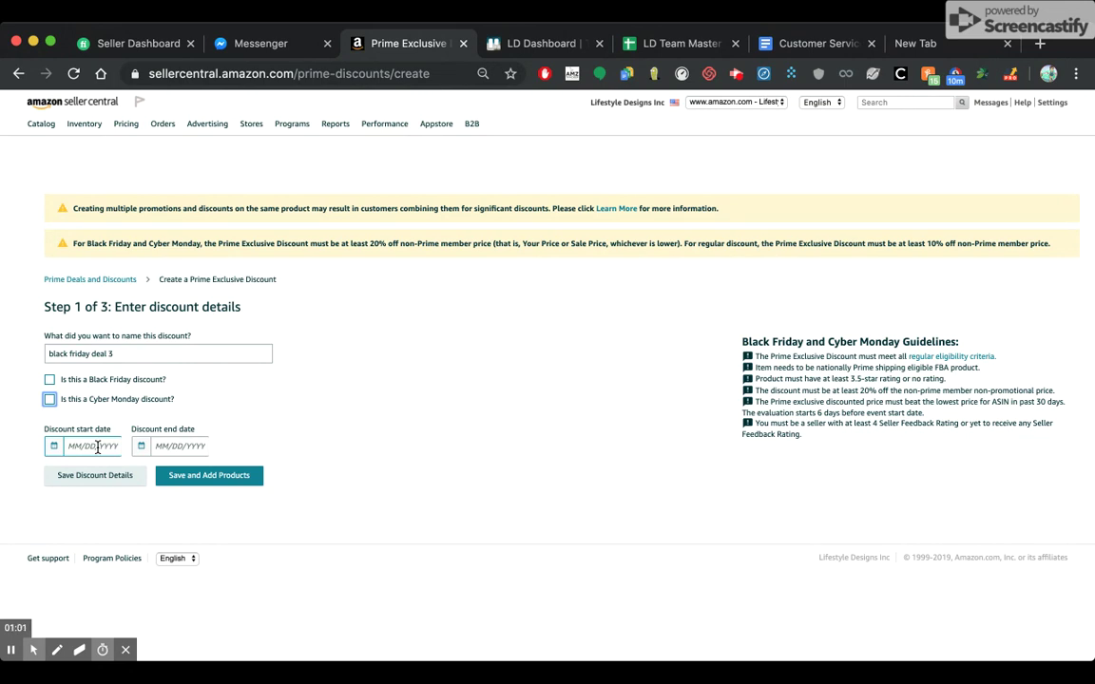
left_click(140, 447)
left_click(49, 379)
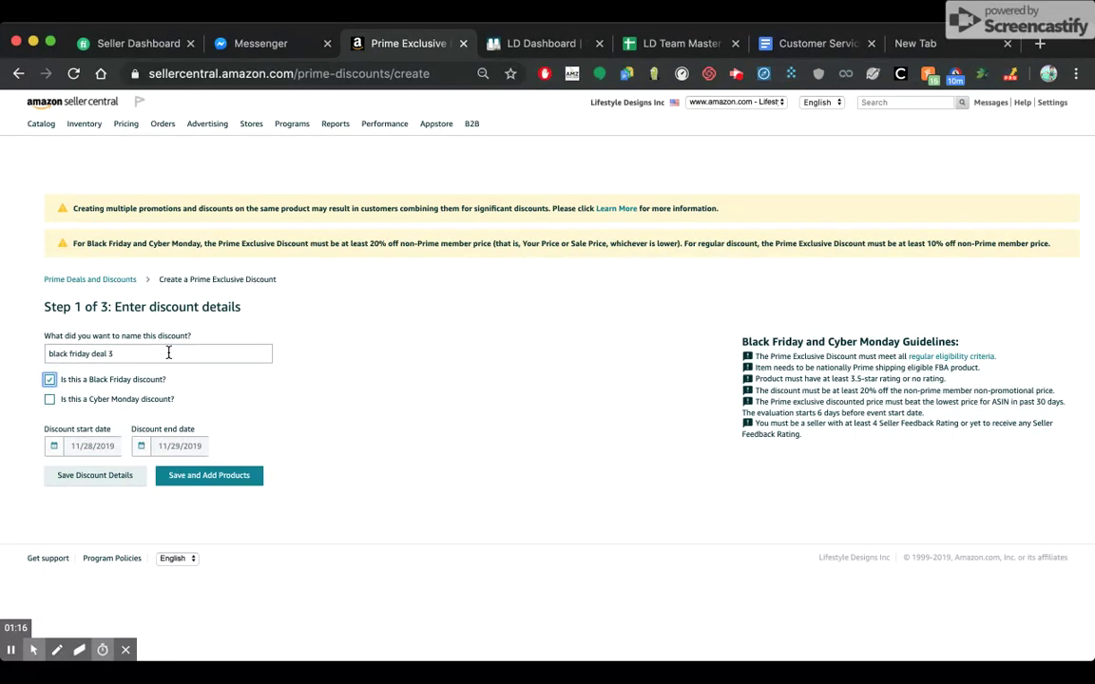
Step: Save the discount details, download the PrimePriceLoader .xlsx template, and go to a blank tab
left_click(208, 479)
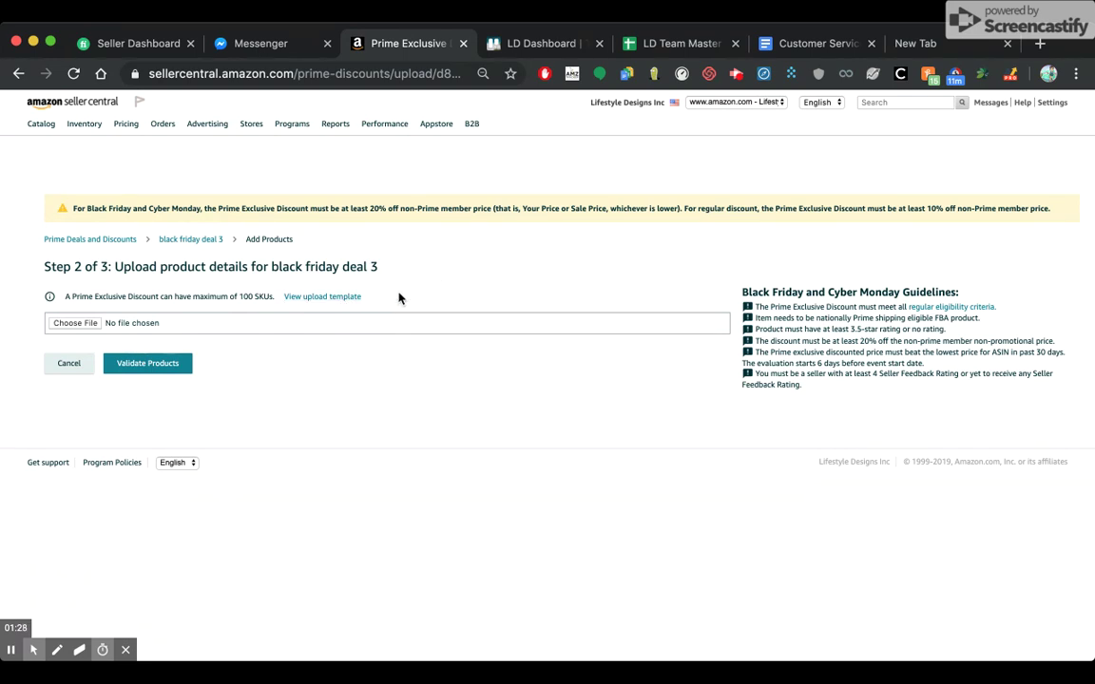
left_click(324, 301)
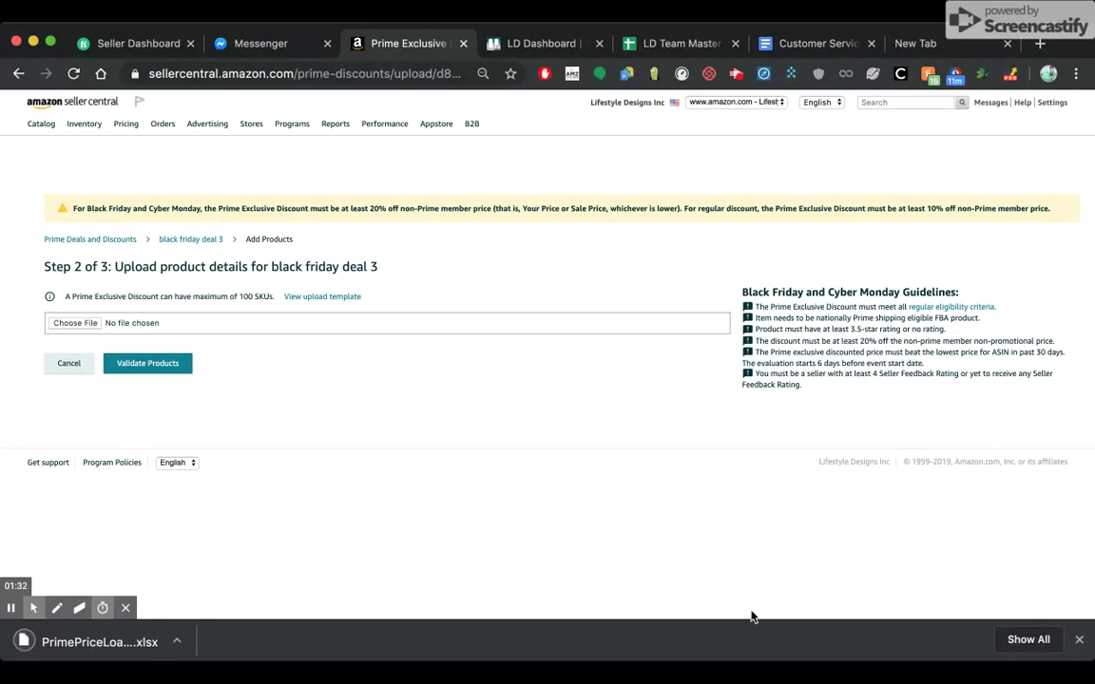
left_click(931, 47)
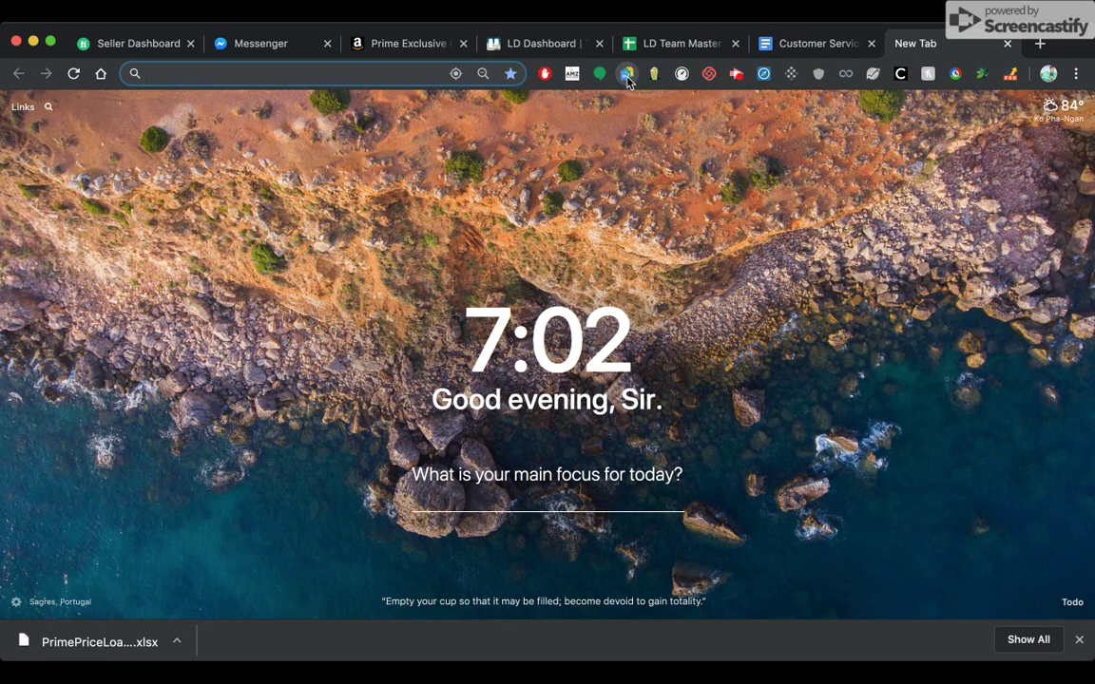
Step: Upload PrimePriceLoader (6).xlsx into a new untitled sheet via File > Import
left_click(635, 154)
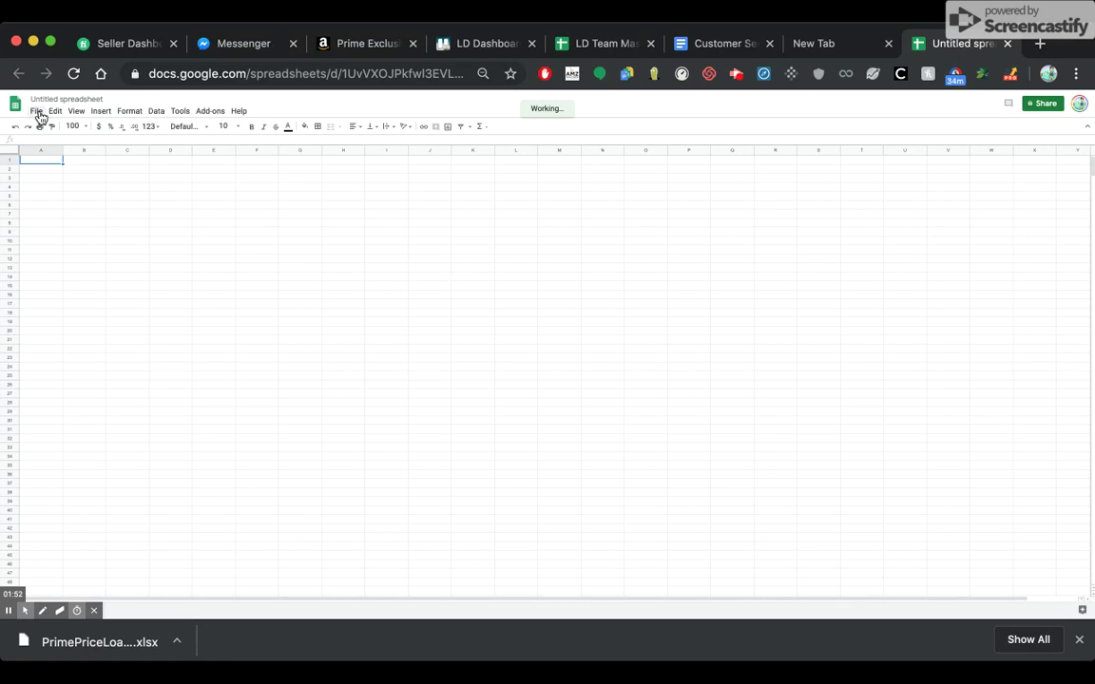
left_click(38, 113)
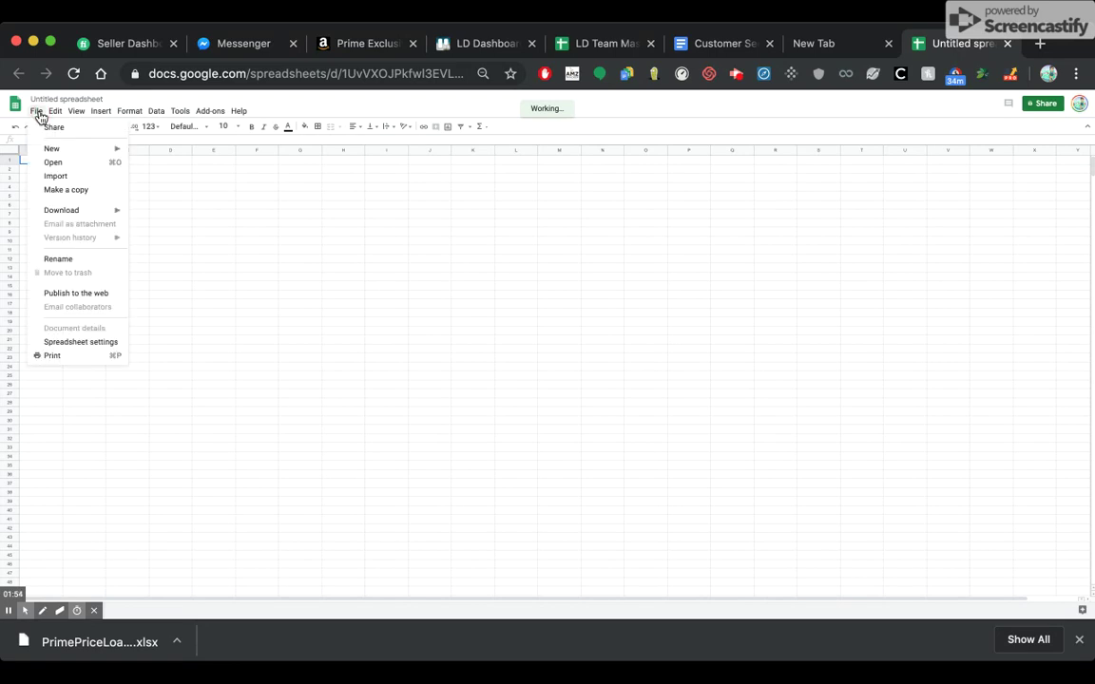
left_click(83, 178)
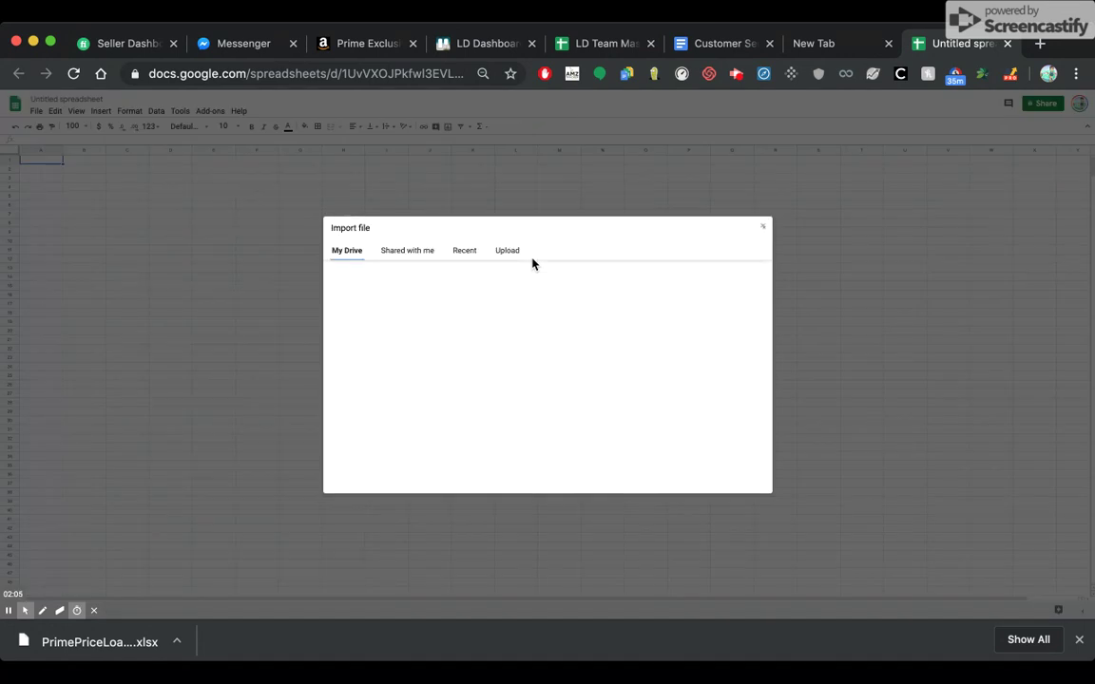
left_click(502, 252)
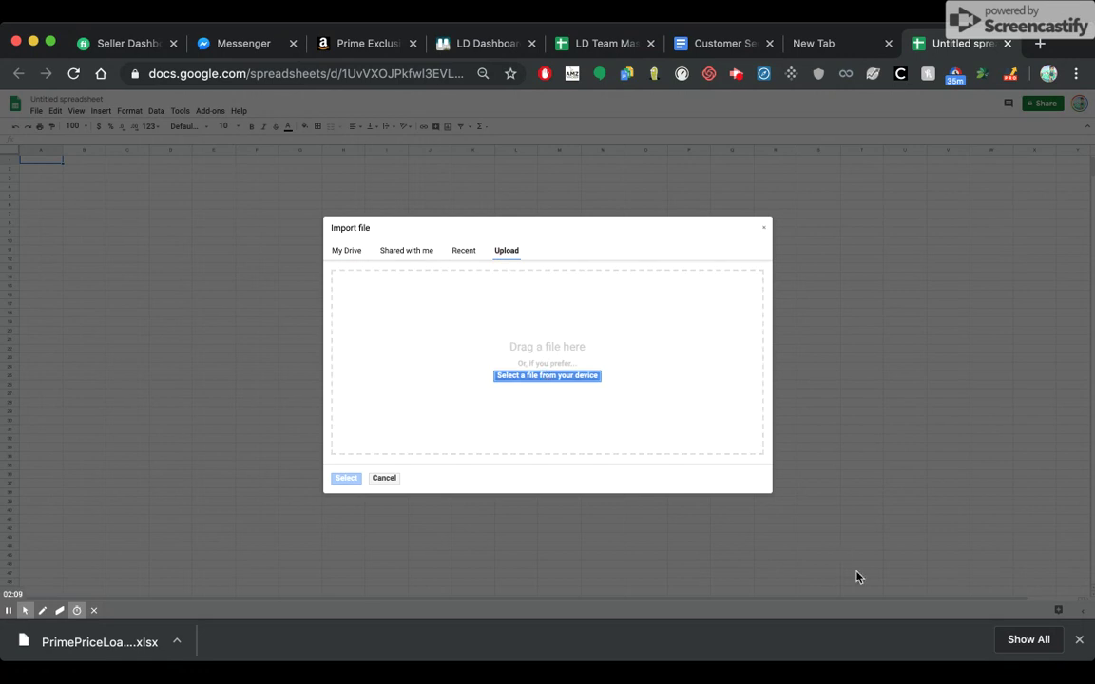
left_click_drag(880, 616, 555, 374)
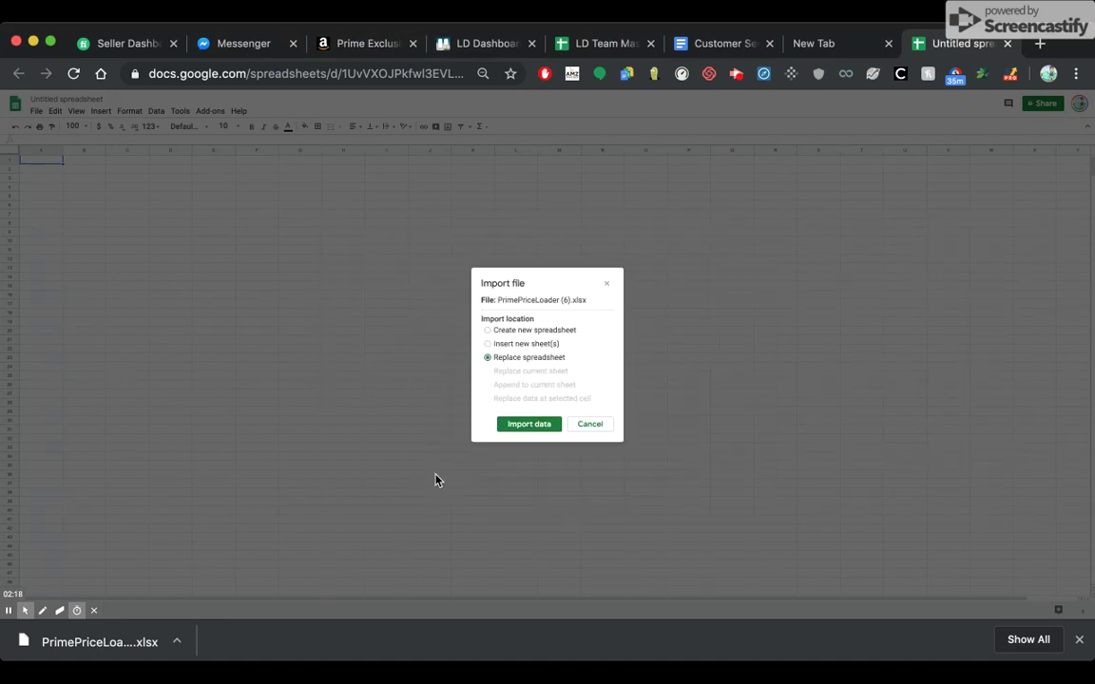
Step: Import the template, replacing the spreadsheet, and widen column A for the SKUs
left_click(535, 426)
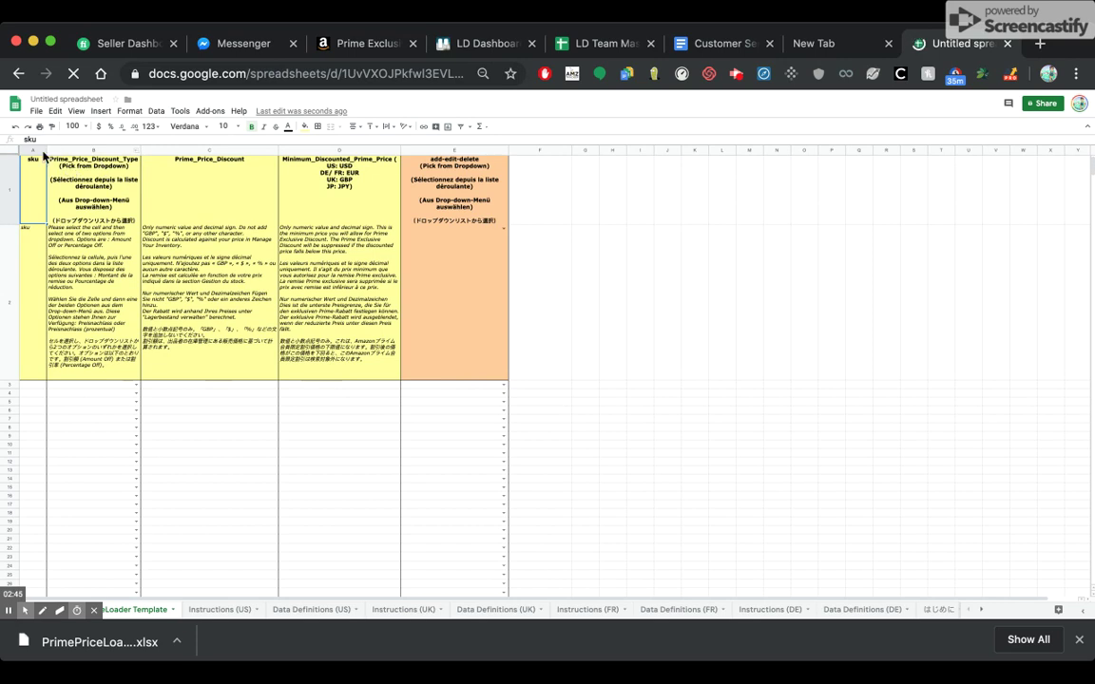
left_click_drag(46, 150, 99, 150)
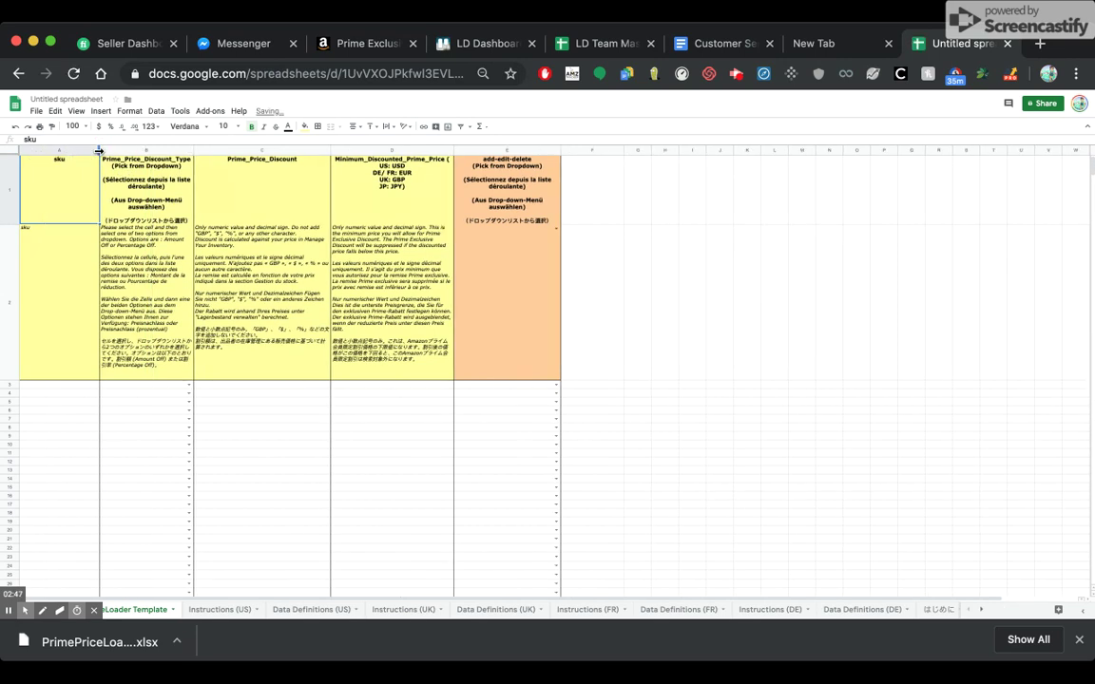
Step: Paste the twelve SKUs from LD Team Master A217:A228 into template cell A3
left_click(601, 46)
left_click_drag(45, 351, 44, 452)
key("super+c")
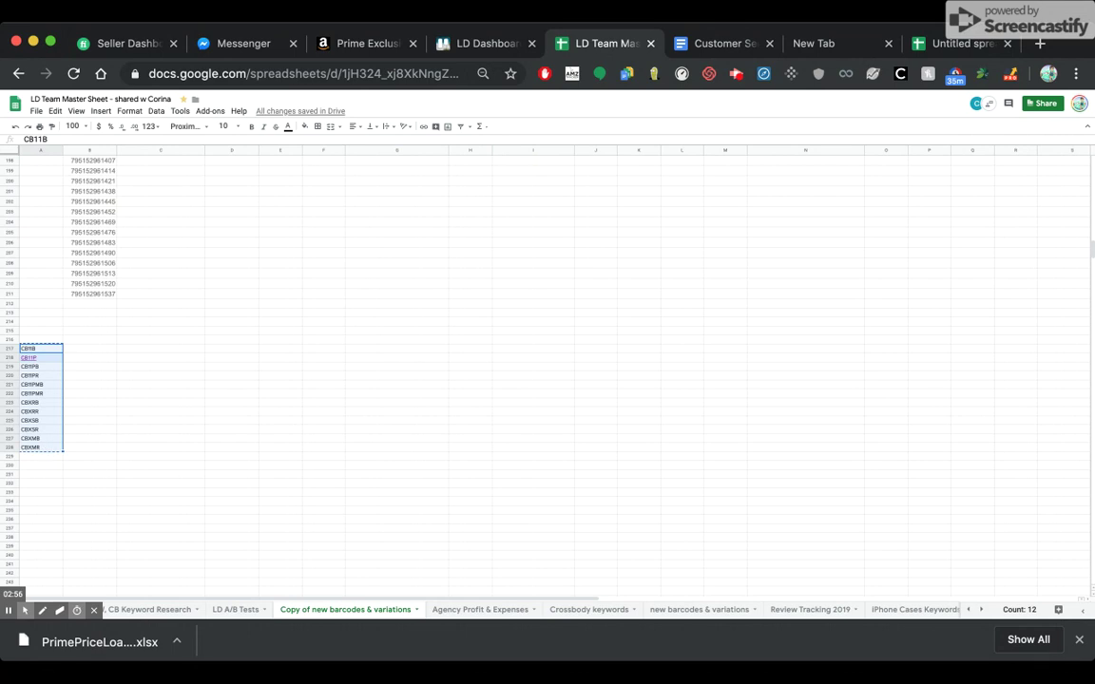
left_click(936, 44)
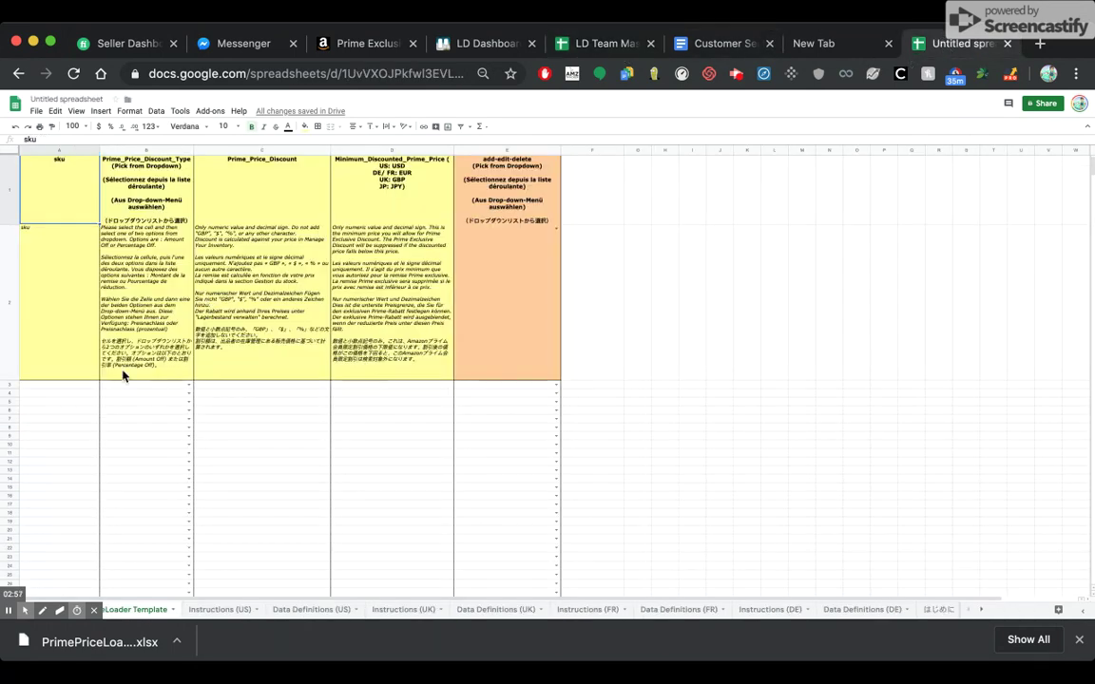
left_click(81, 386)
key("super+v")
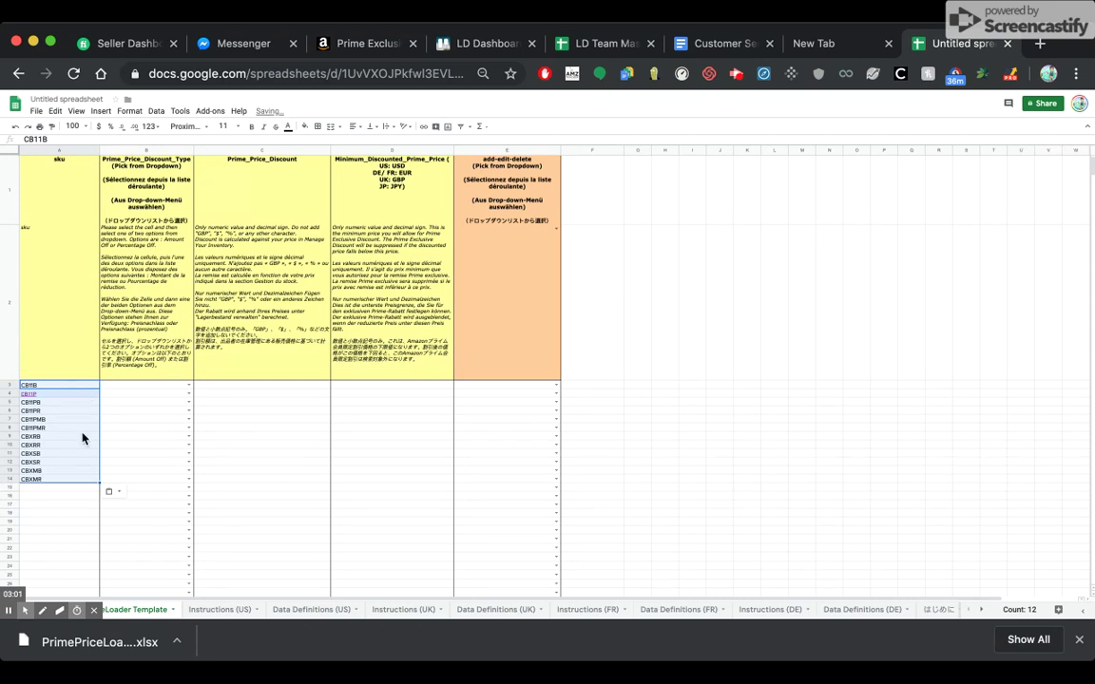
left_click(70, 429)
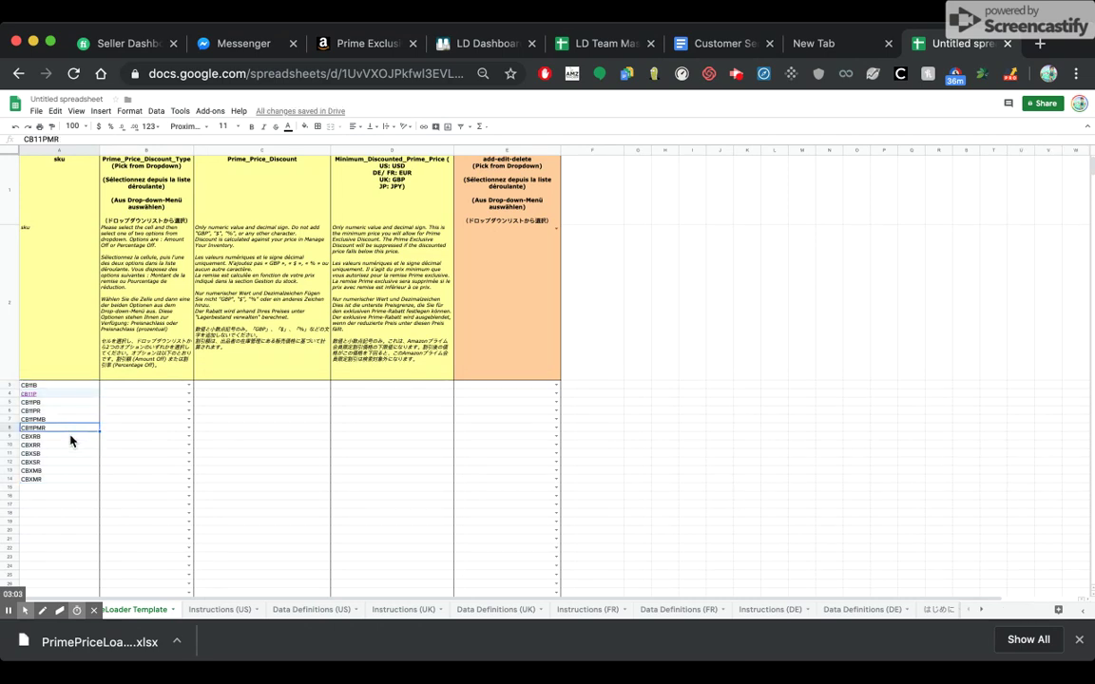
key("Down")
Step: Set the first row's discount type to Amount Off with a discount of 3
left_click(189, 384)
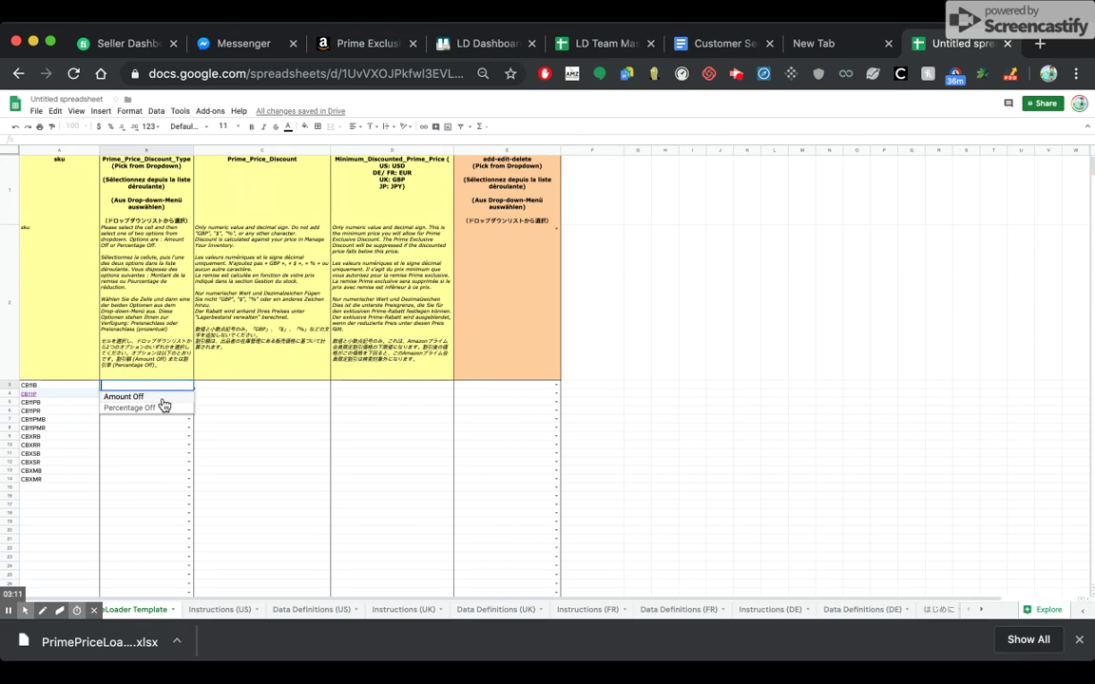
left_click(152, 397)
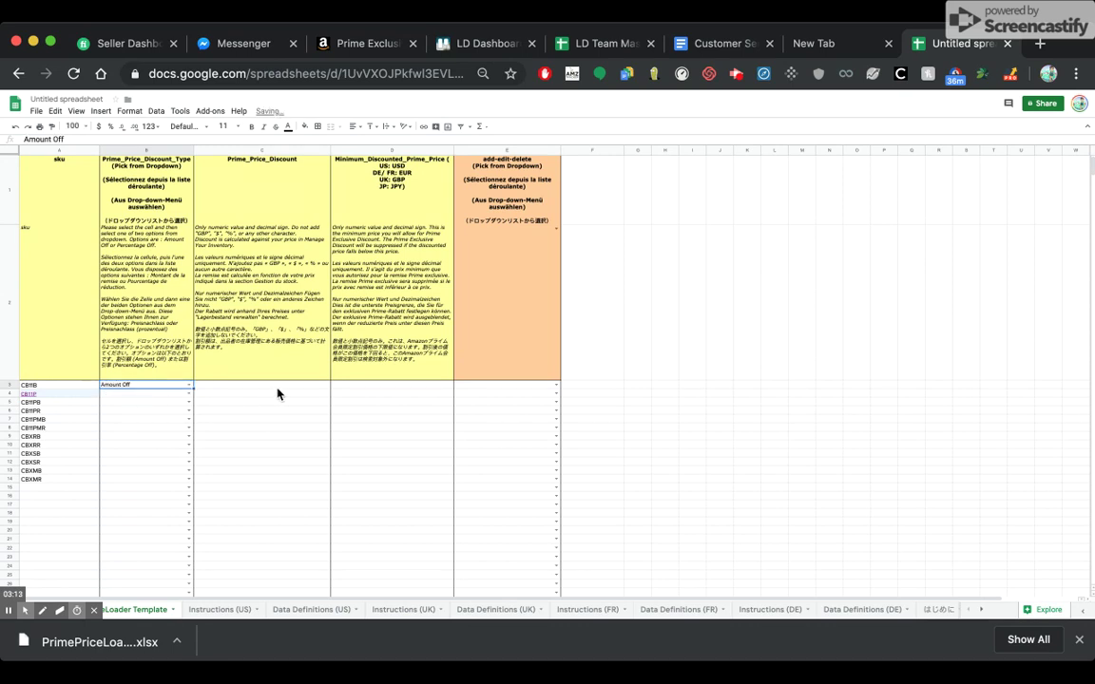
left_click(279, 388)
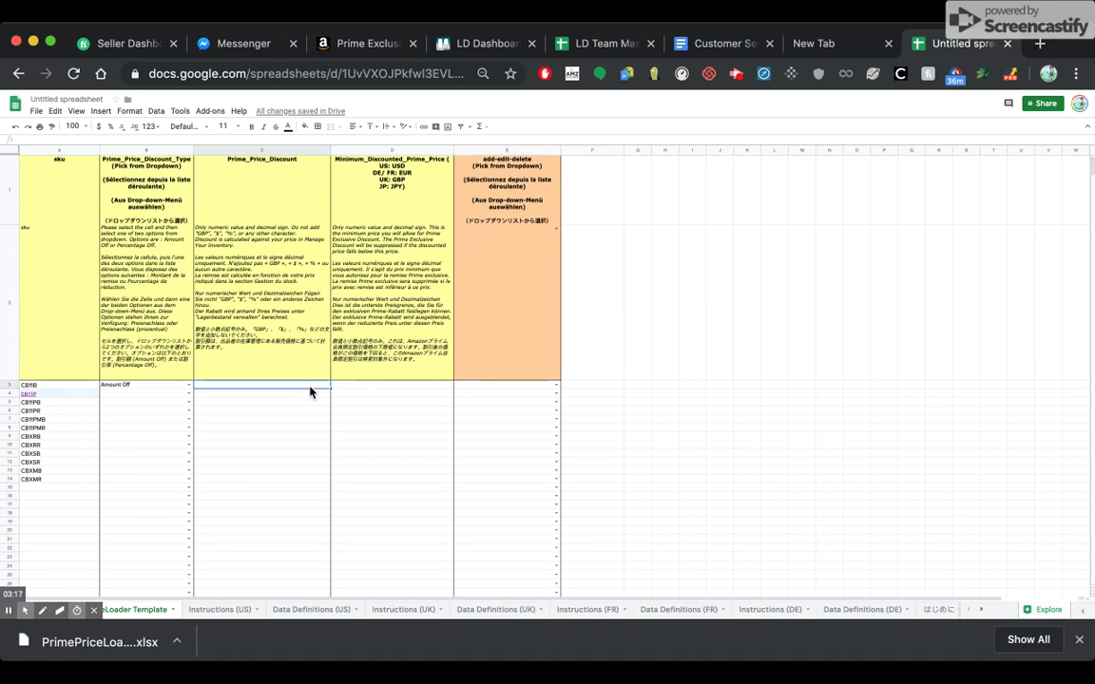
type("3")
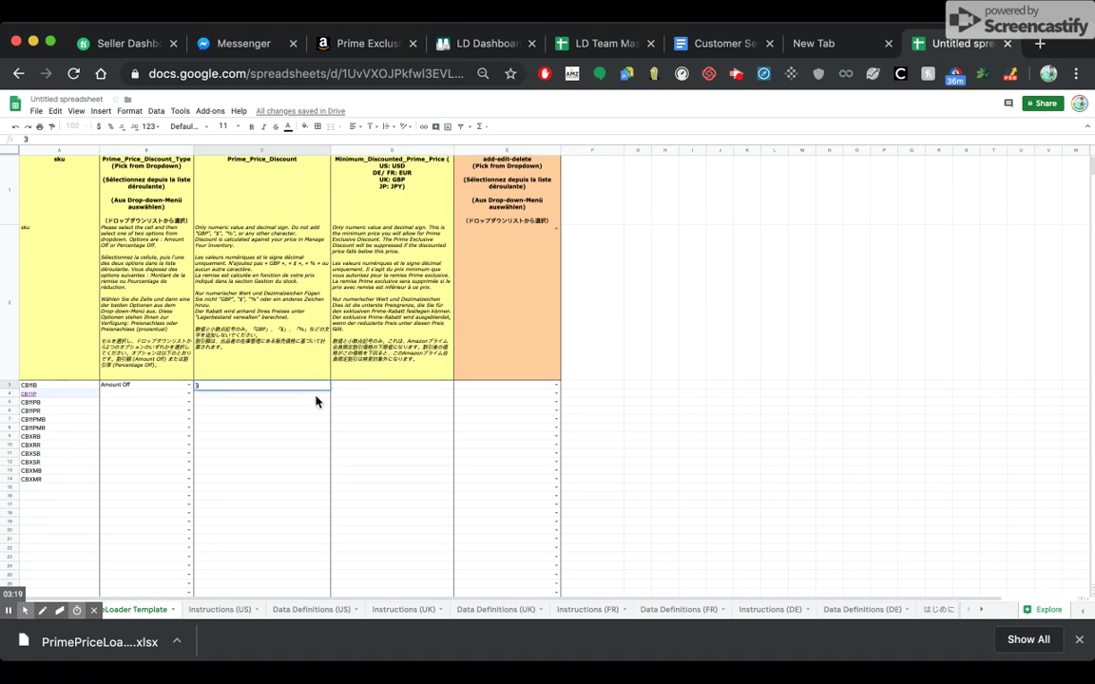
key("Return")
left_click(305, 385)
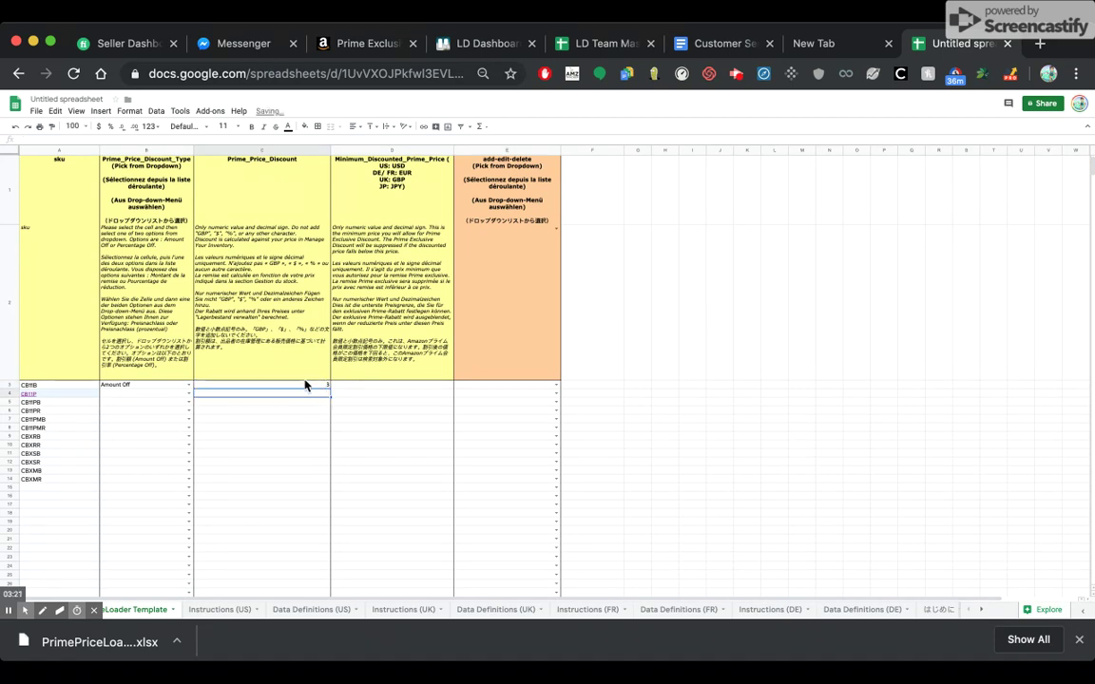
Step: Enter a minimum price of 5 in D3 and choose action 'a' in E3
left_click(370, 390)
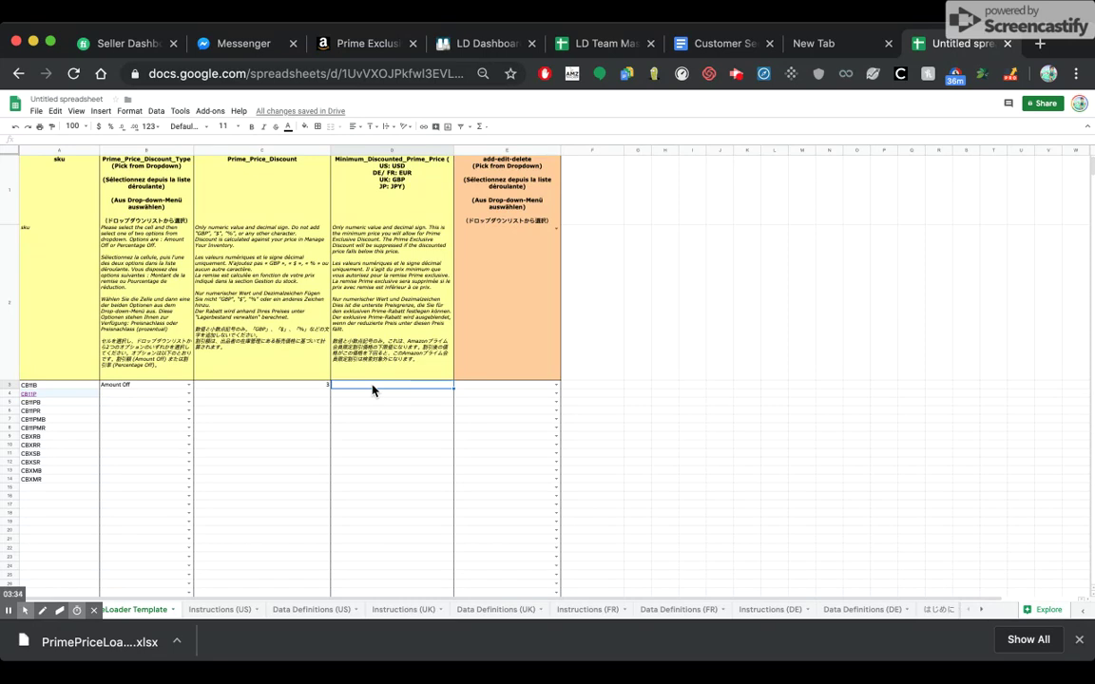
type("5")
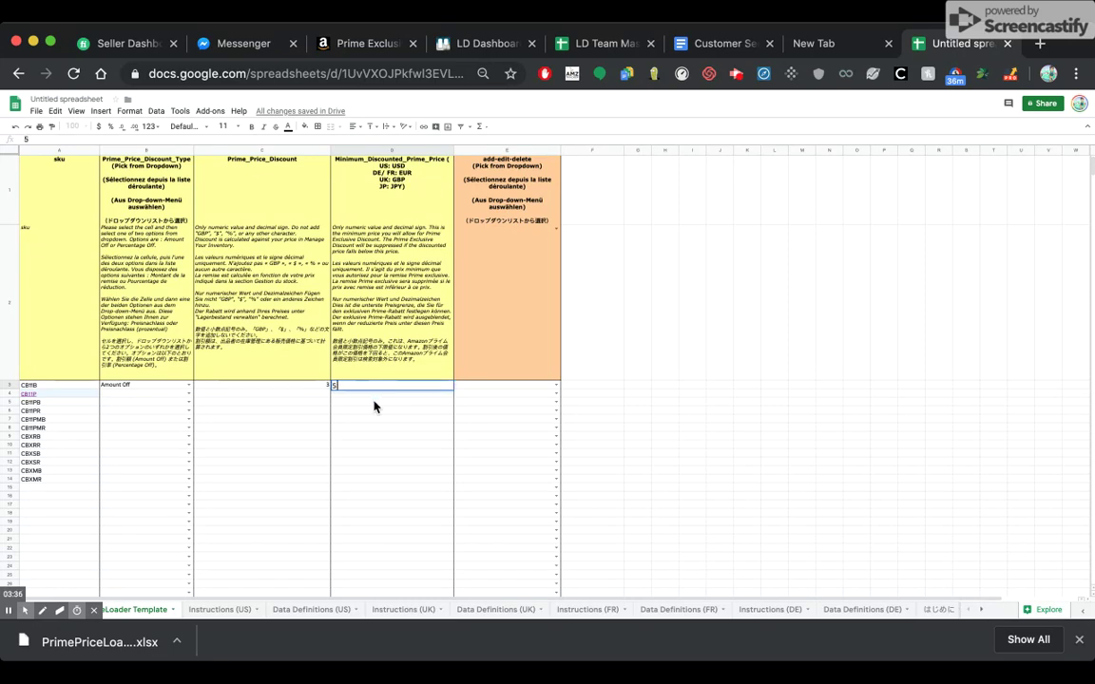
left_click(374, 406)
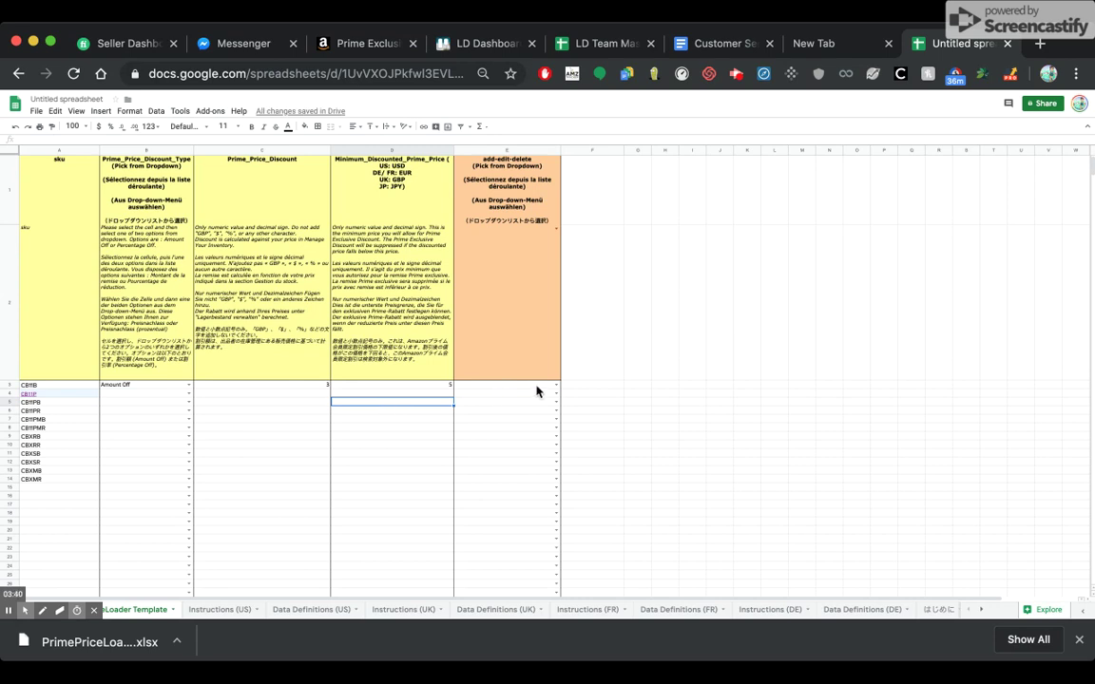
left_click(431, 388)
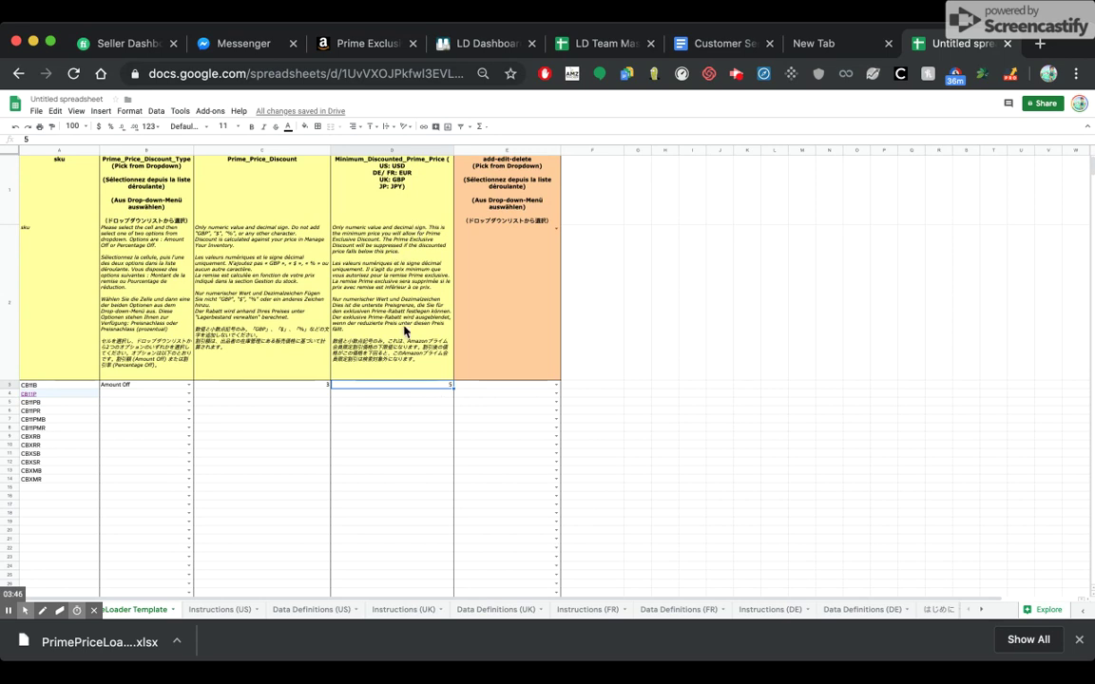
left_click(547, 385)
left_click(555, 385)
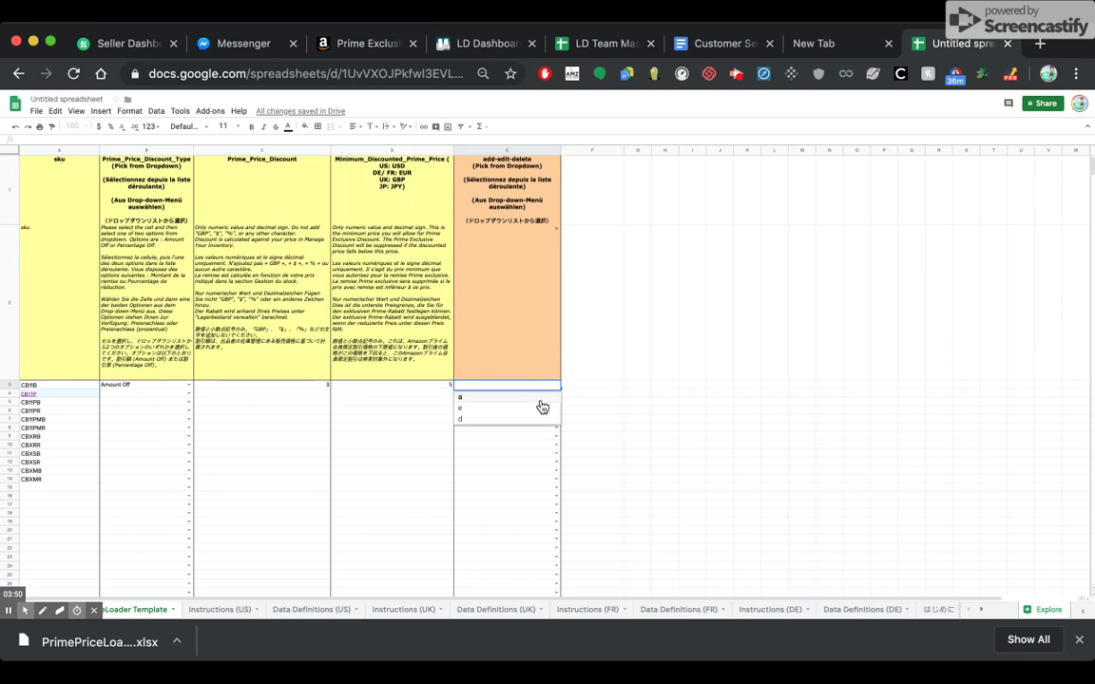
left_click(518, 397)
left_click(429, 403)
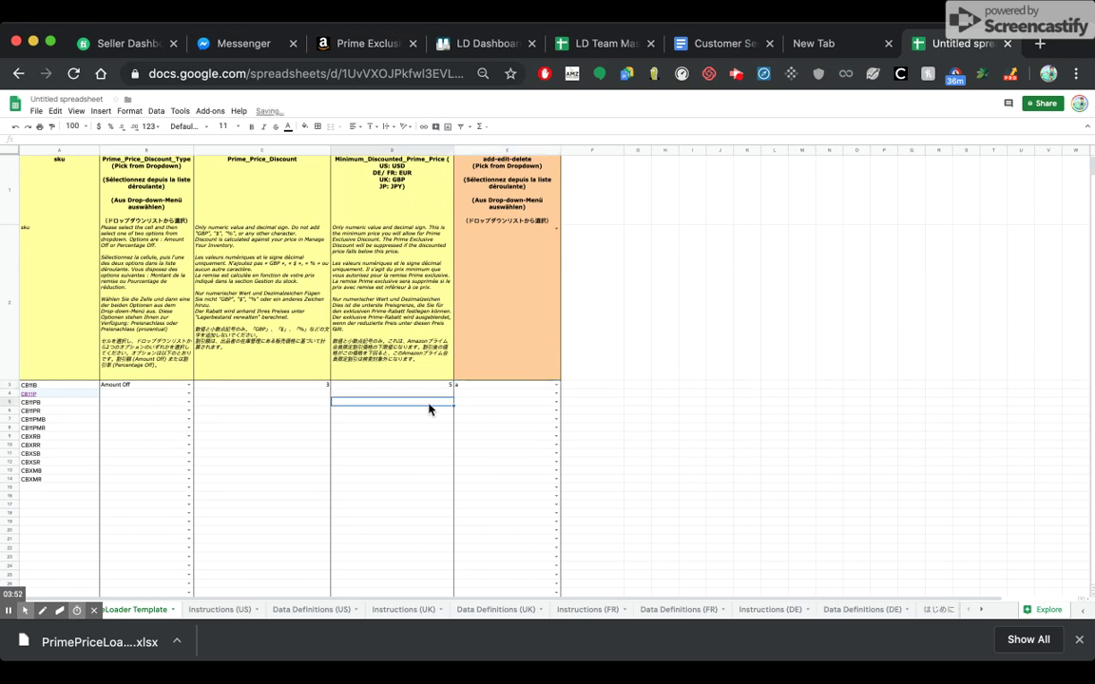
left_click(414, 387)
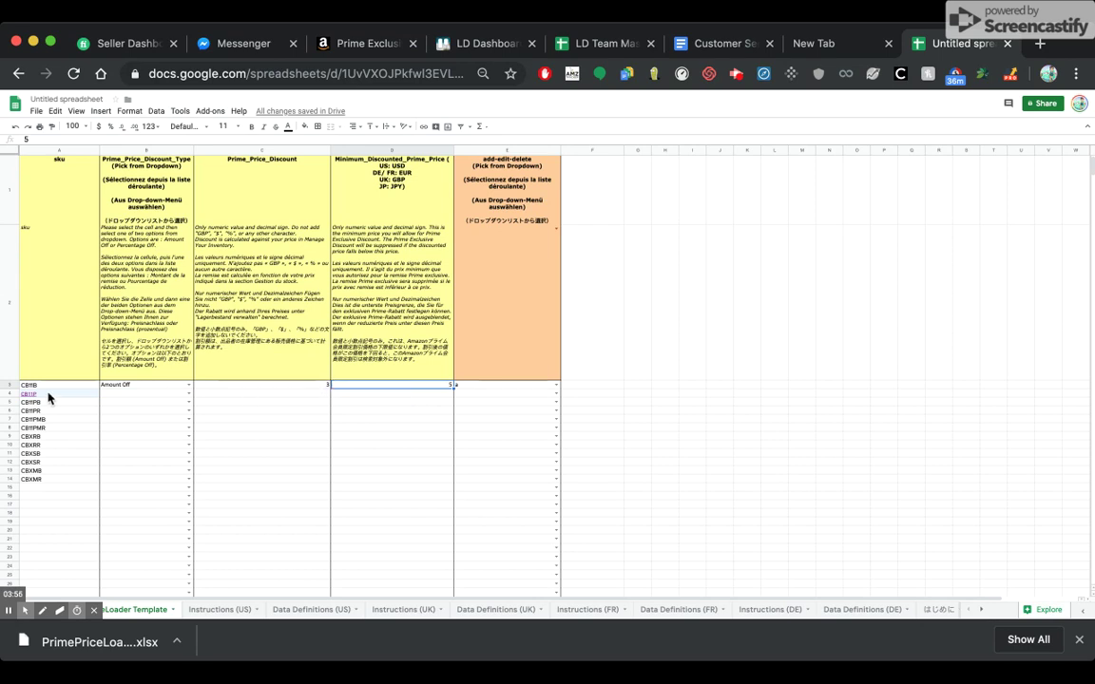
left_click(305, 386)
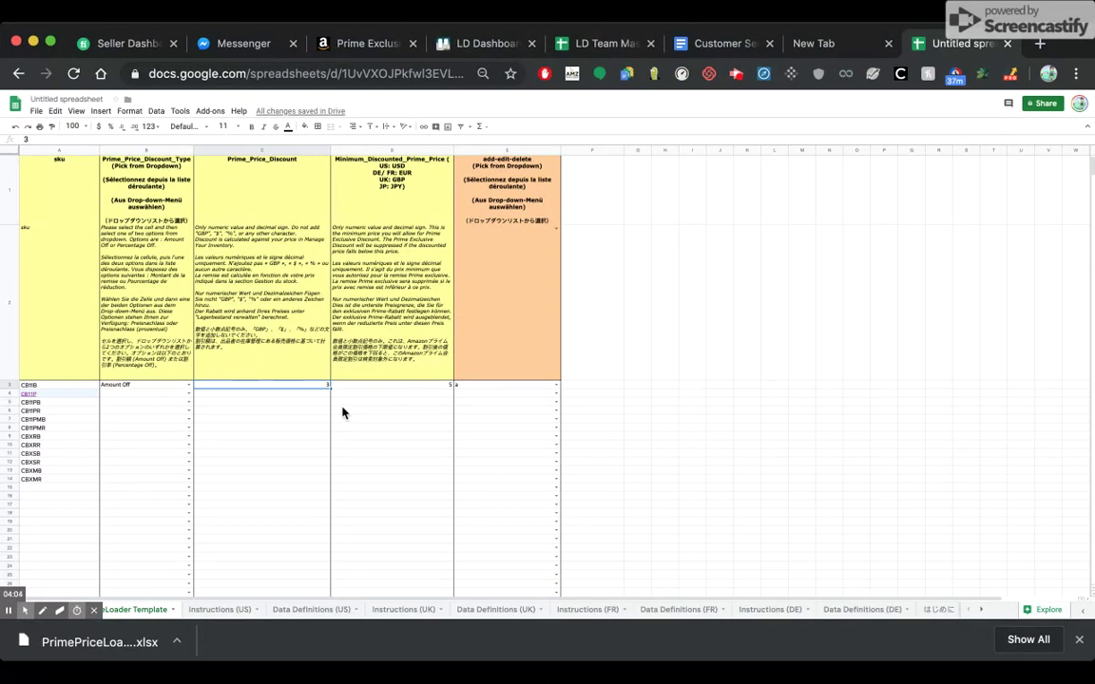
Step: Fill row 4 with Amount Off, 3, 5 and a, copied from row 3
left_click(167, 393)
type("Amount Off")
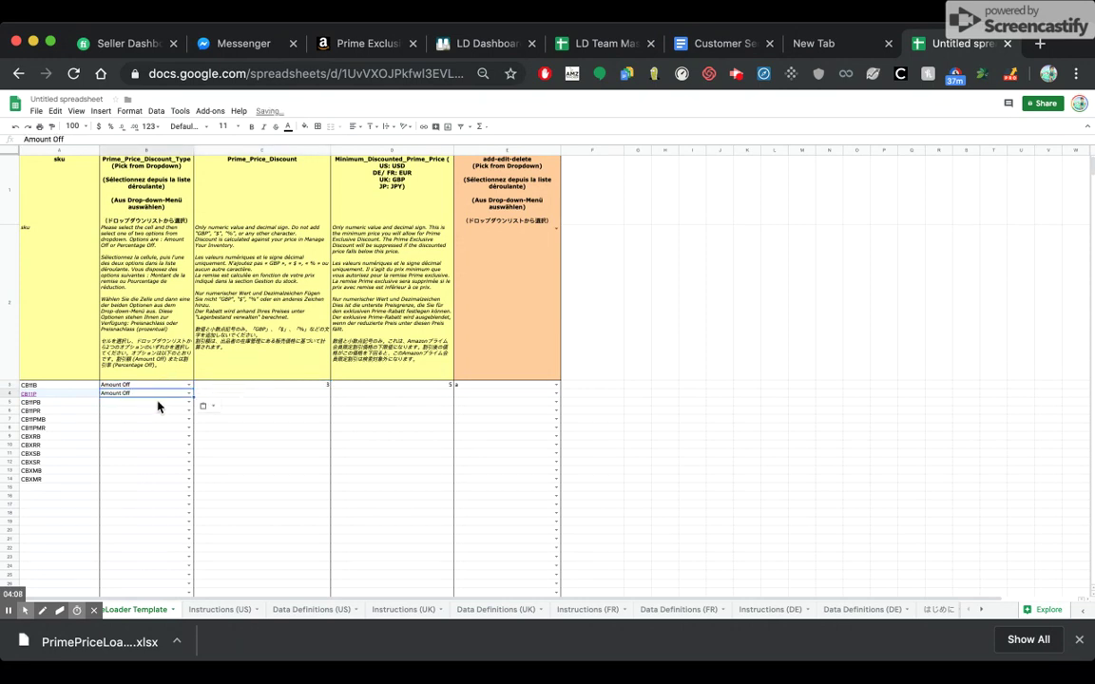
left_click(294, 393)
type("3")
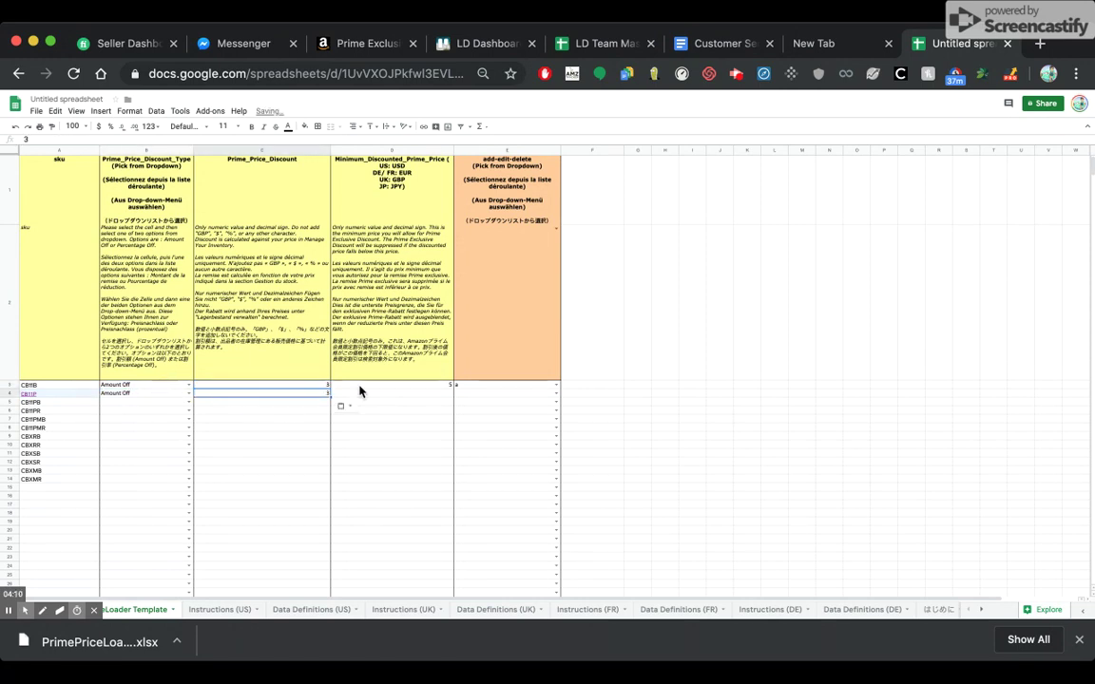
left_click(372, 385)
key("ctrl+c")
left_click(384, 393)
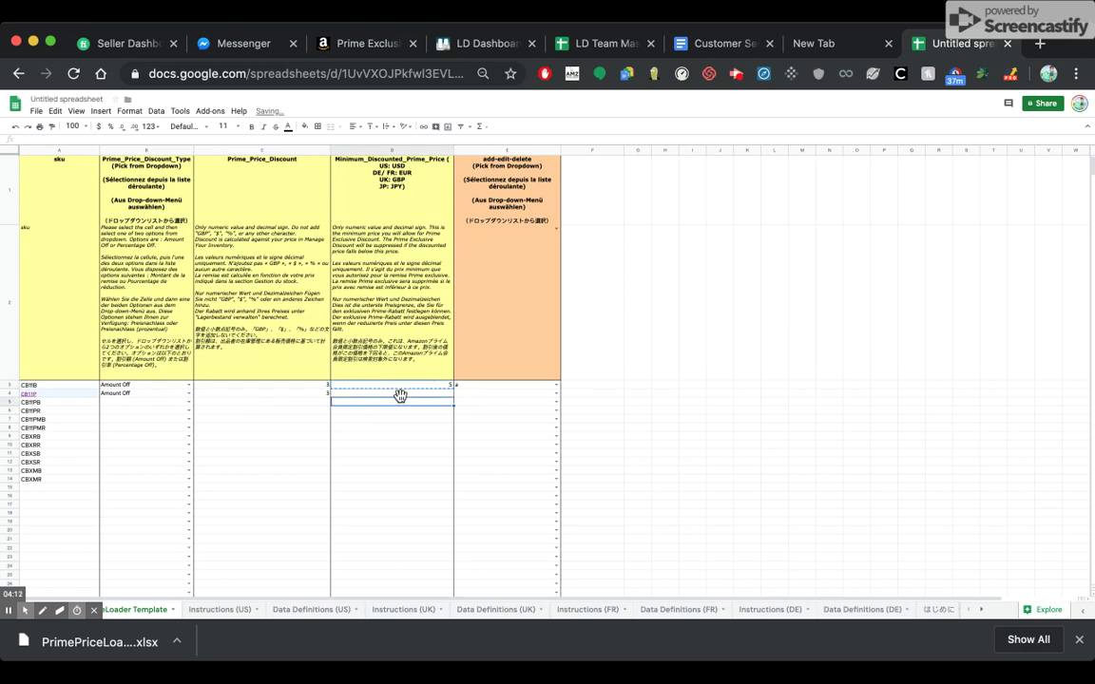
key("ctrl+v")
left_click(476, 385)
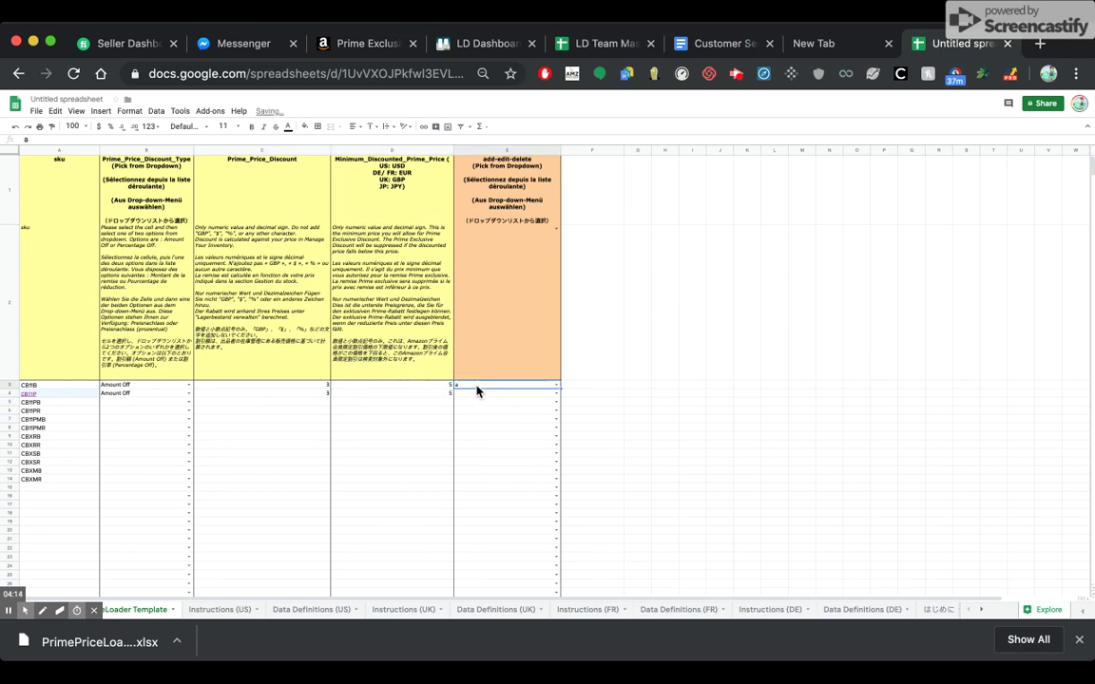
key("ctrl+c")
left_click(466, 394)
key("ctrl+v")
Step: Copy the filled rows down in growing blocks through row 14
left_click(154, 385)
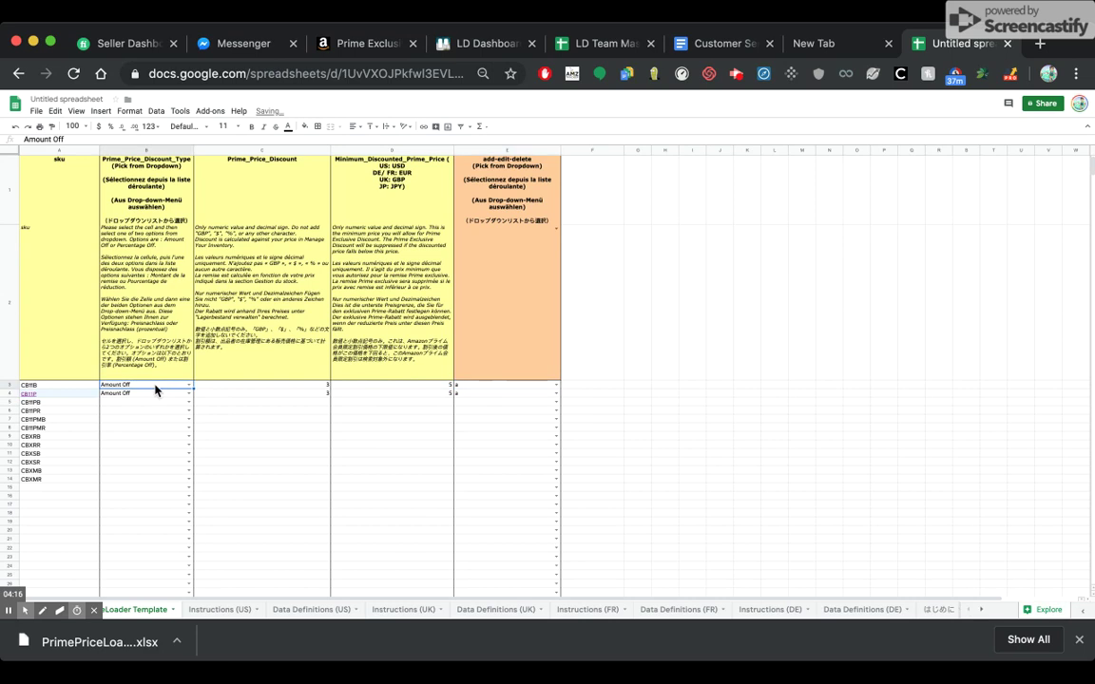
left_click(551, 398, "shift")
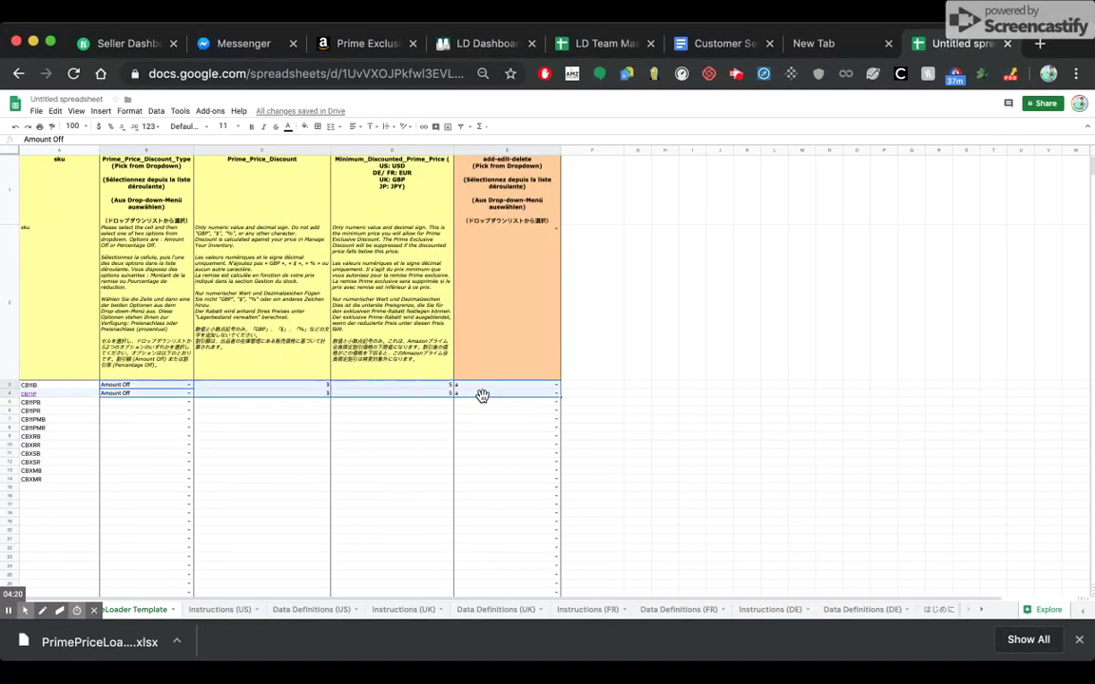
key("ctrl+c")
left_click(161, 402)
key("ctrl+v")
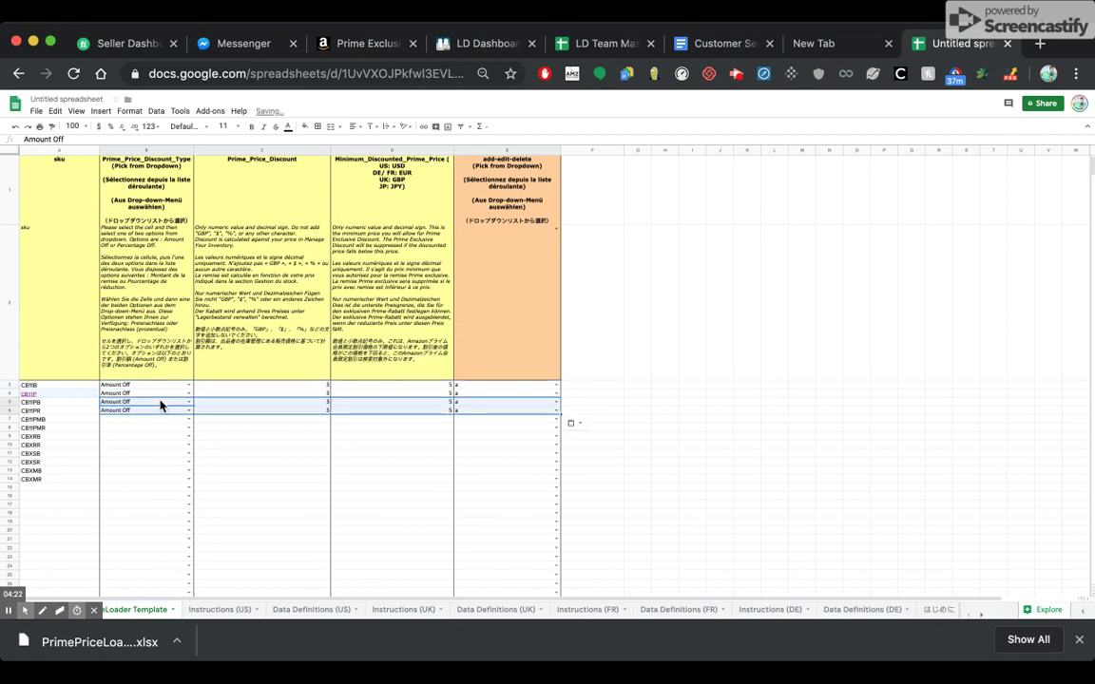
left_click(141, 385)
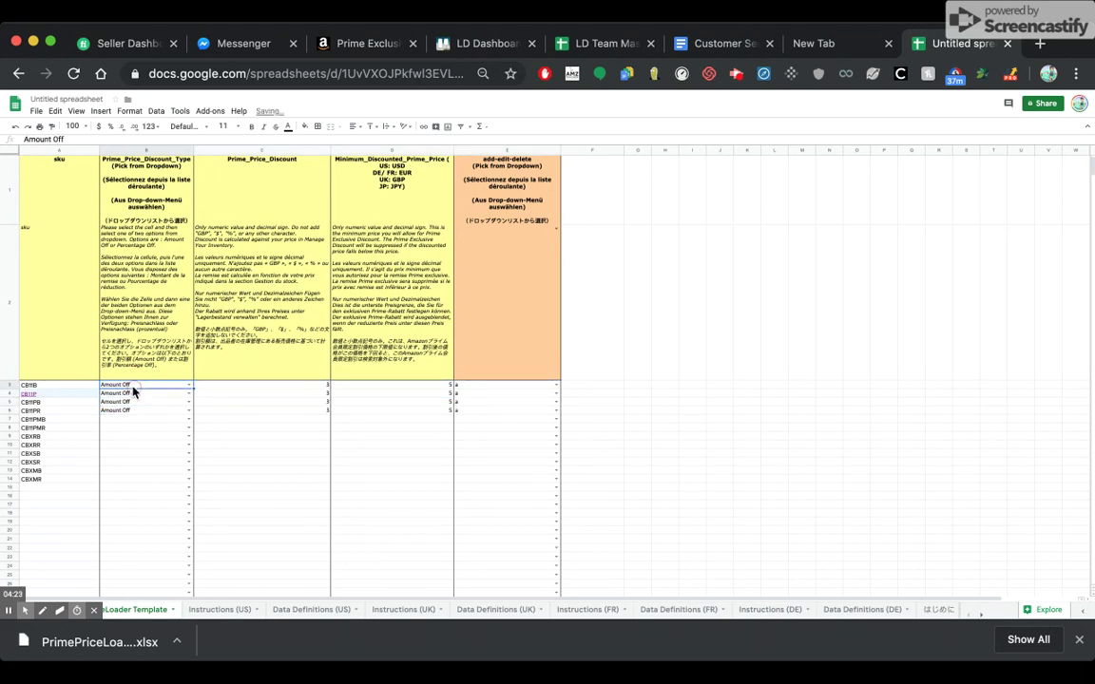
left_click(482, 412, "shift")
key("ctrl+c")
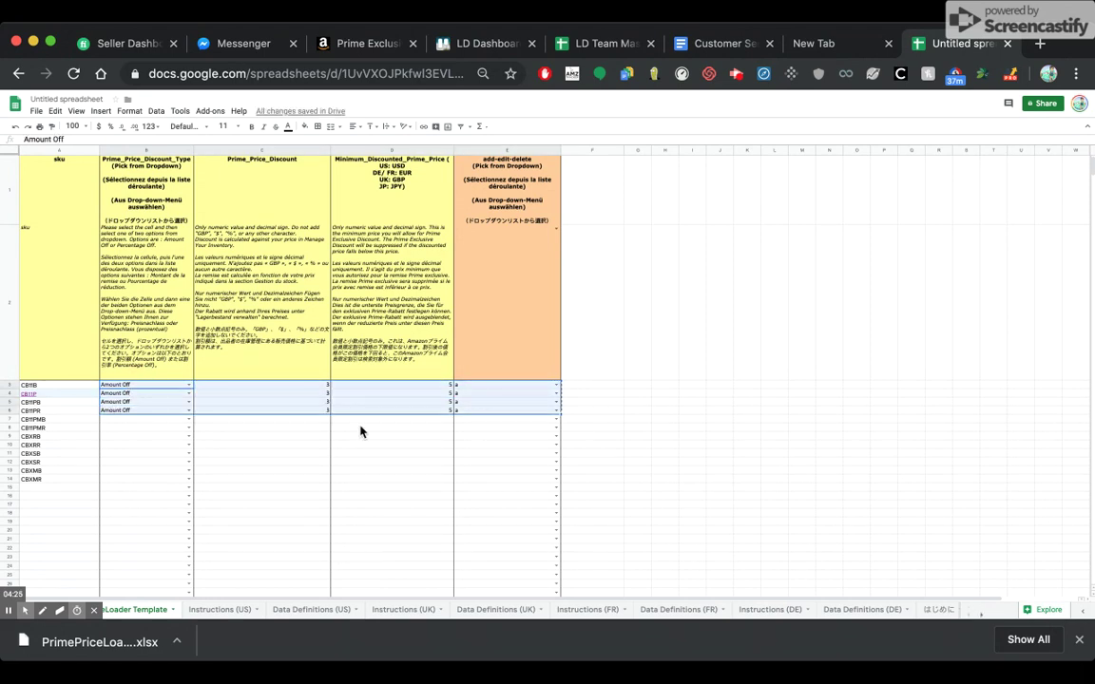
left_click(168, 419)
key("ctrl+v")
left_click(140, 385)
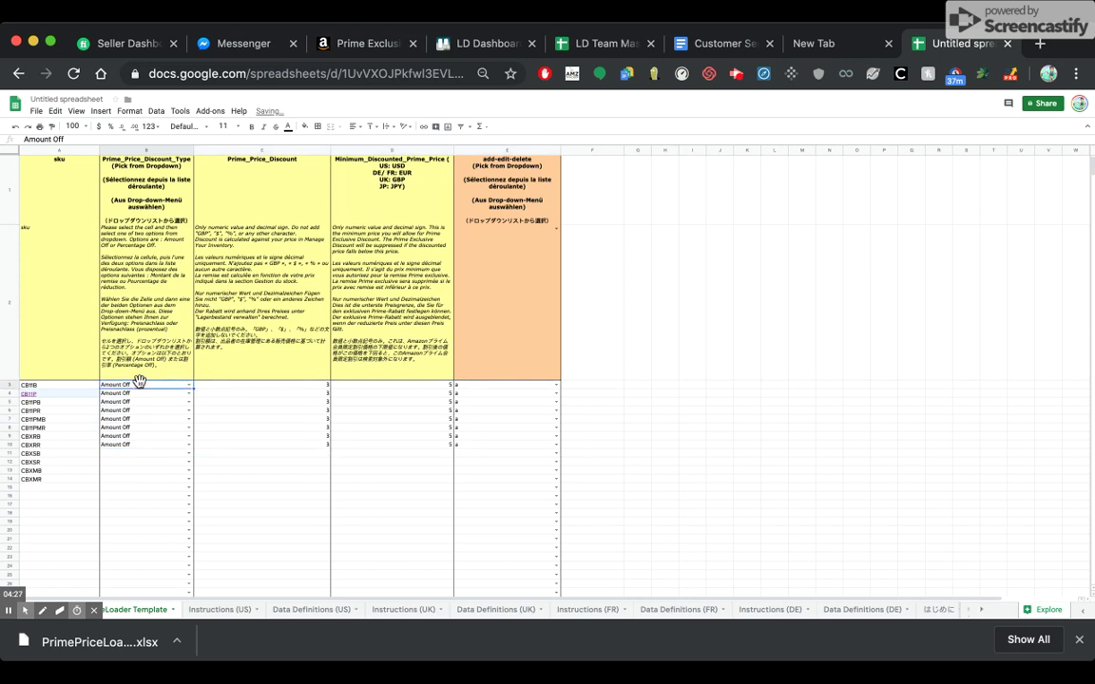
left_click(136, 455)
key("ctrl+v")
left_click(142, 505)
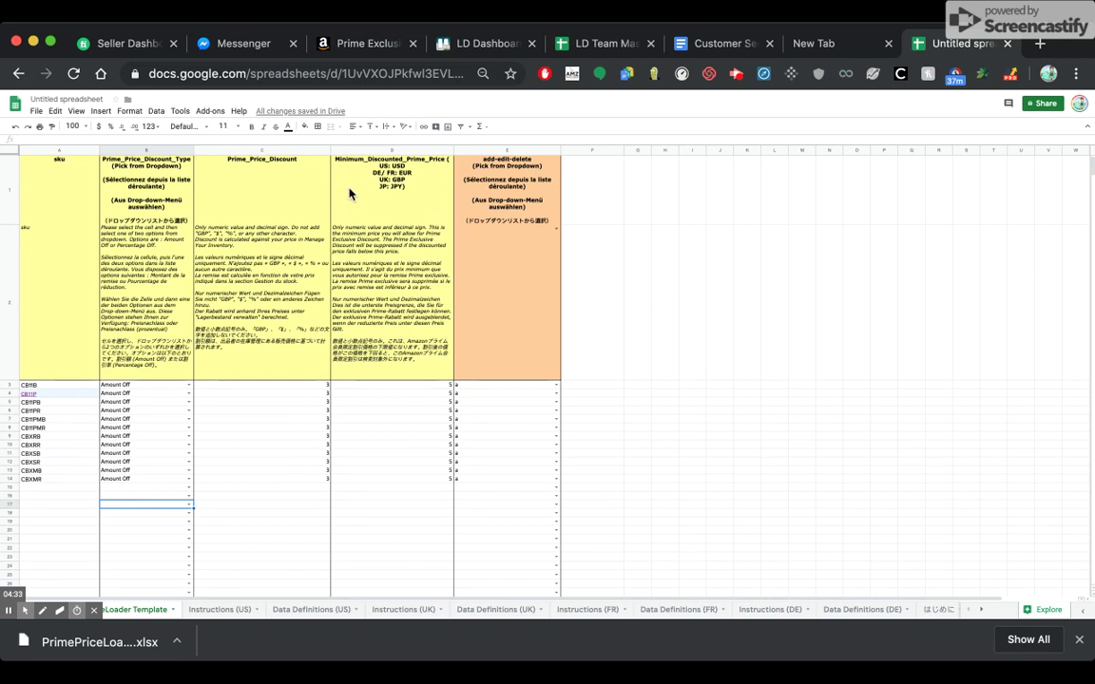
Step: Narrow the Prime_Price_Discount and Minimum_Discounted_Prime_Price columns
left_click(330, 149)
left_click_drag(330, 150, 285, 149)
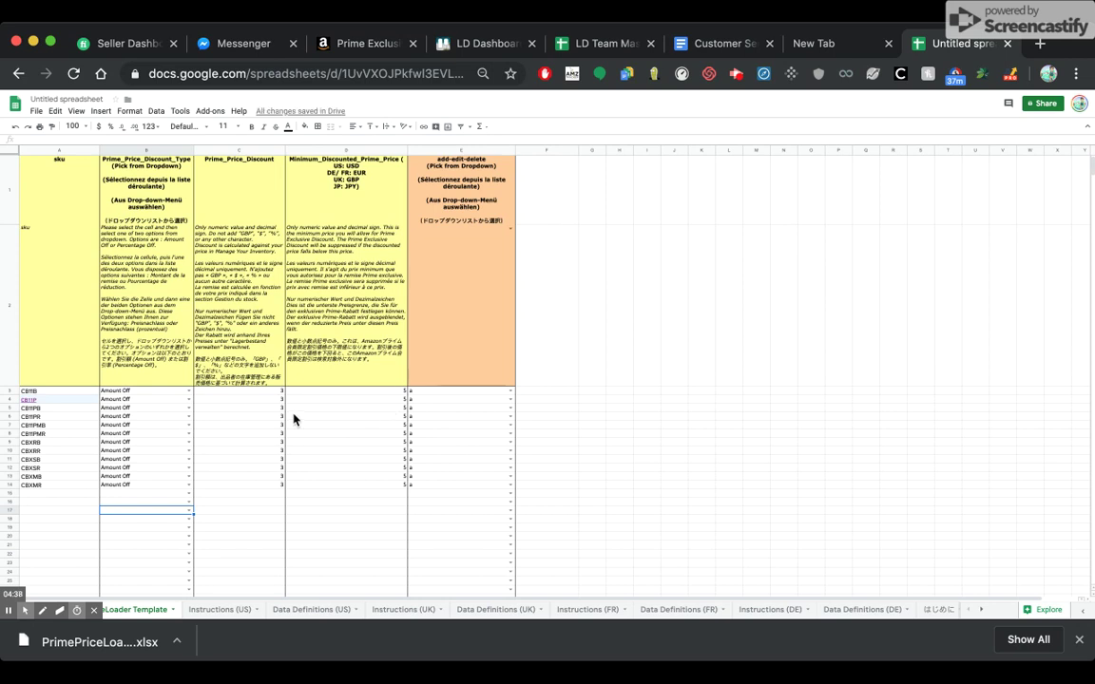
mouse_move(407, 149)
left_mouse_down()
mouse_move(353, 150)
mouse_move(406, 152)
left_mouse_up()
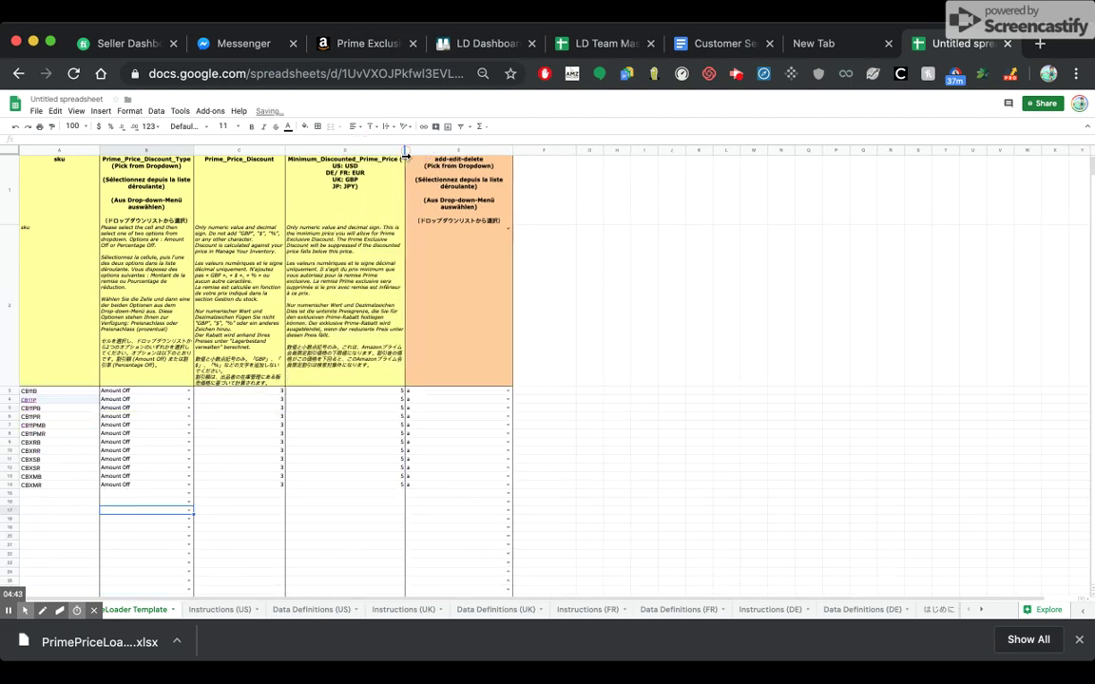
Step: Recheck E3's action dropdown and keep 'a' selected
left_click(445, 393)
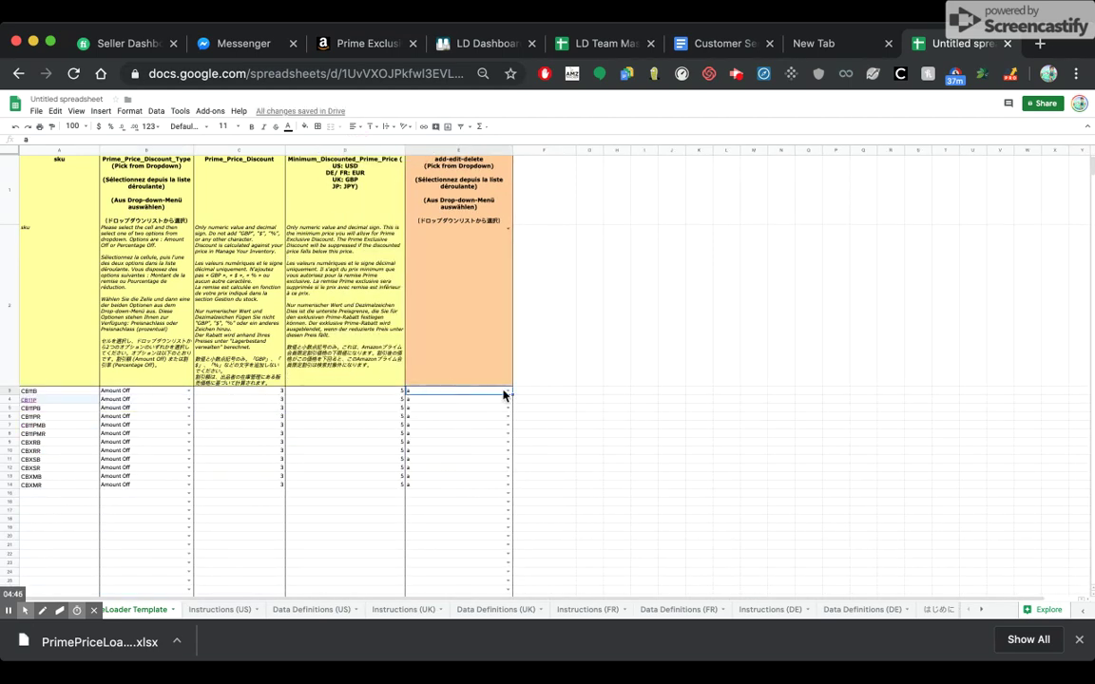
left_click(508, 392)
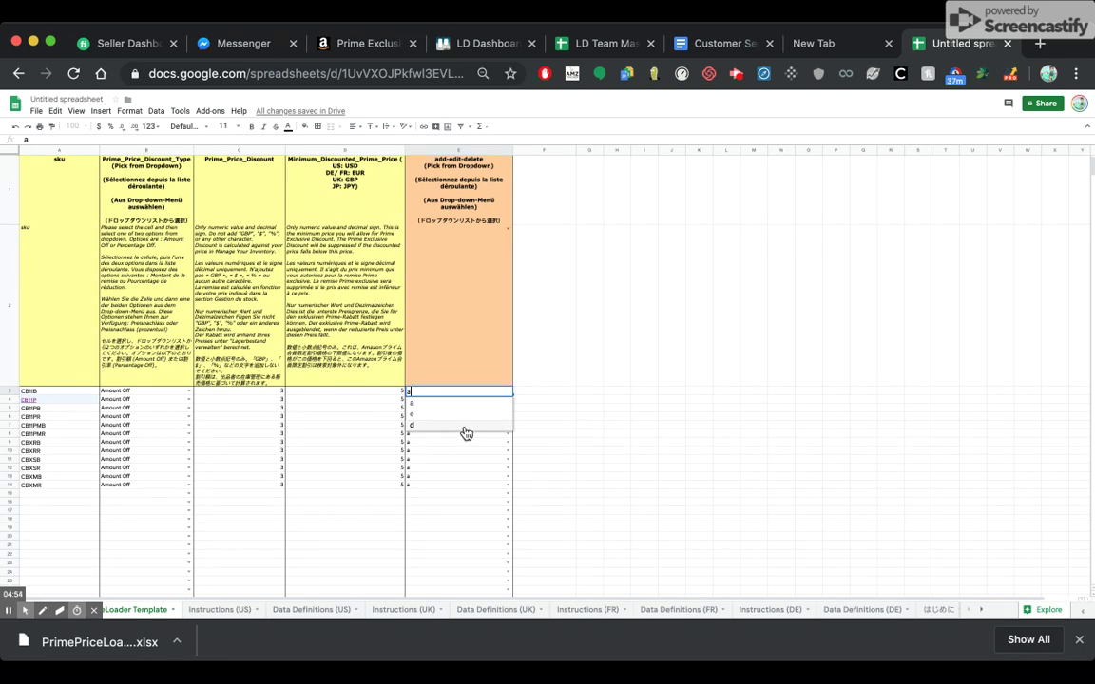
left_click(561, 410)
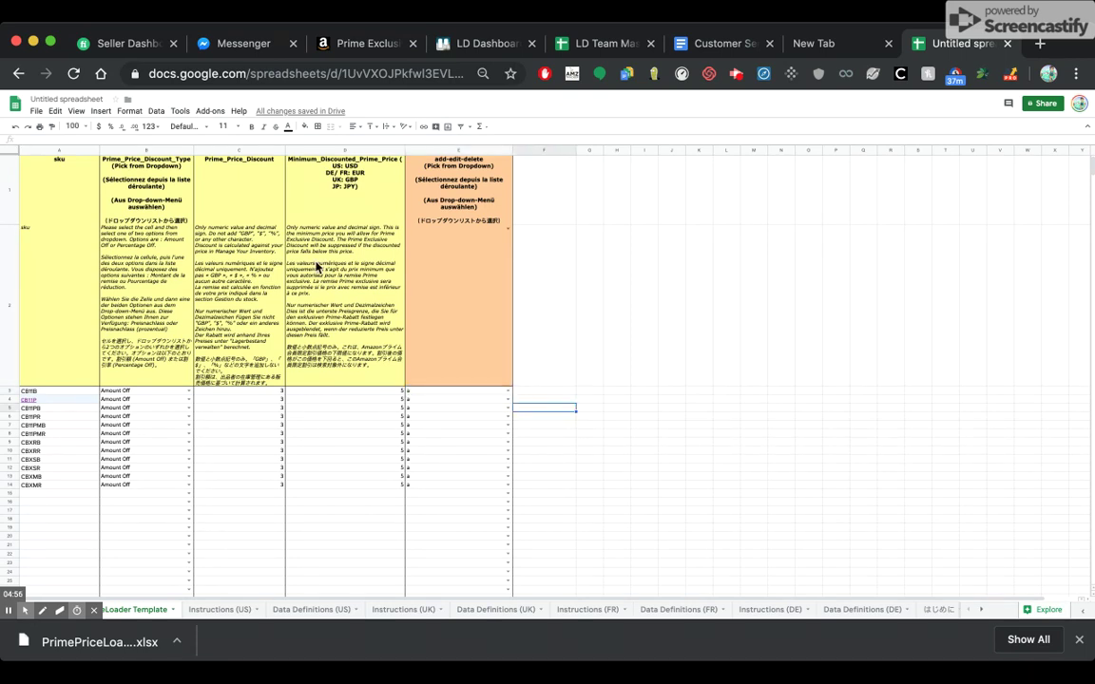
Step: Rename the spreadsheet to 'black friday deals 3'
left_click(71, 99)
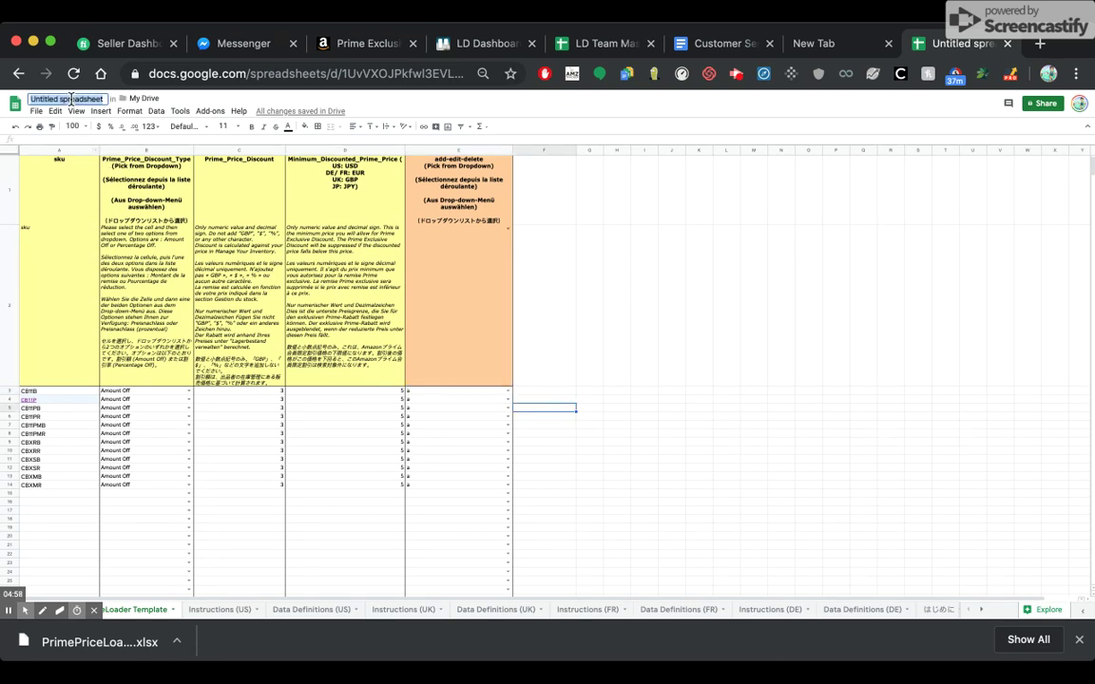
type("baack")
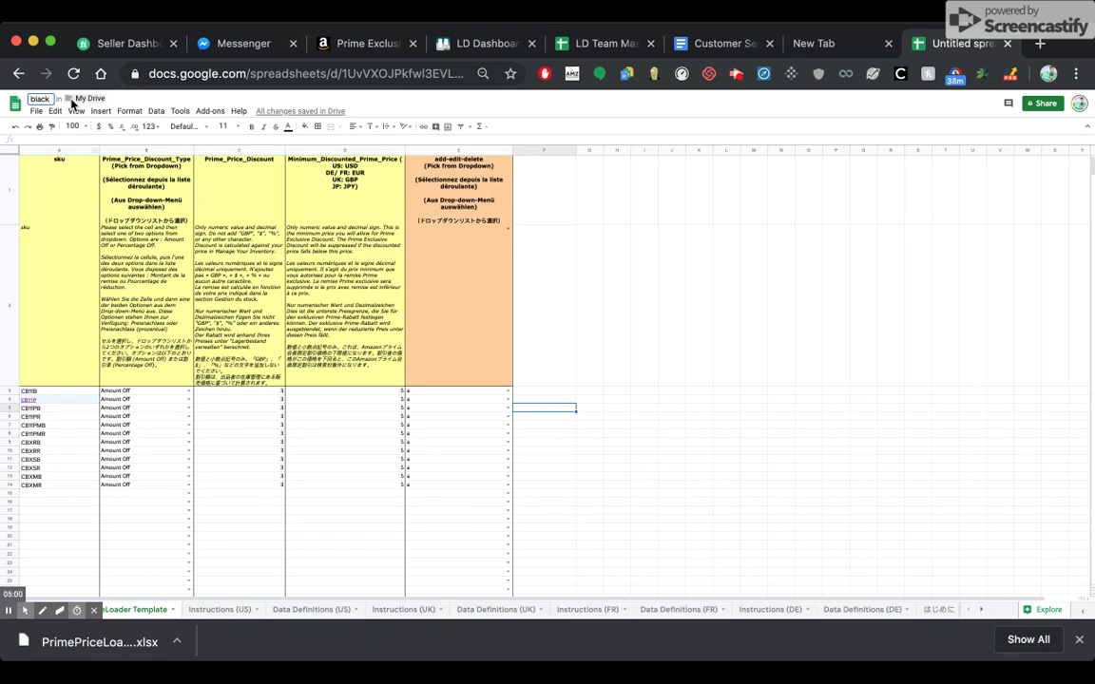
type(" friday")
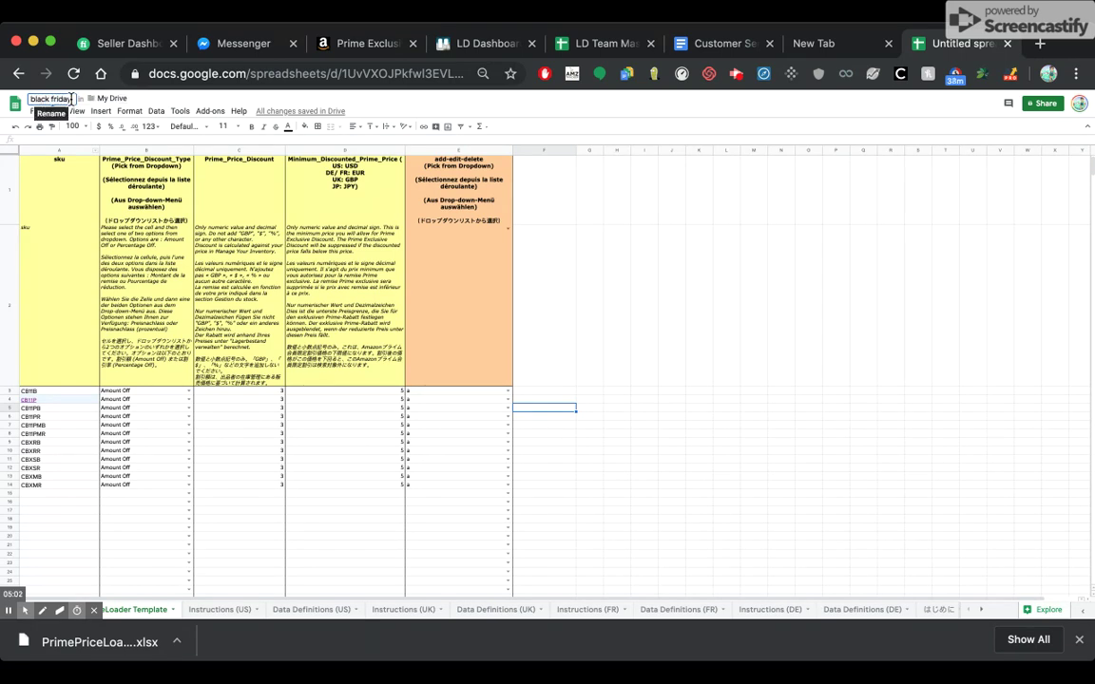
type(" deals 3")
key("Return")
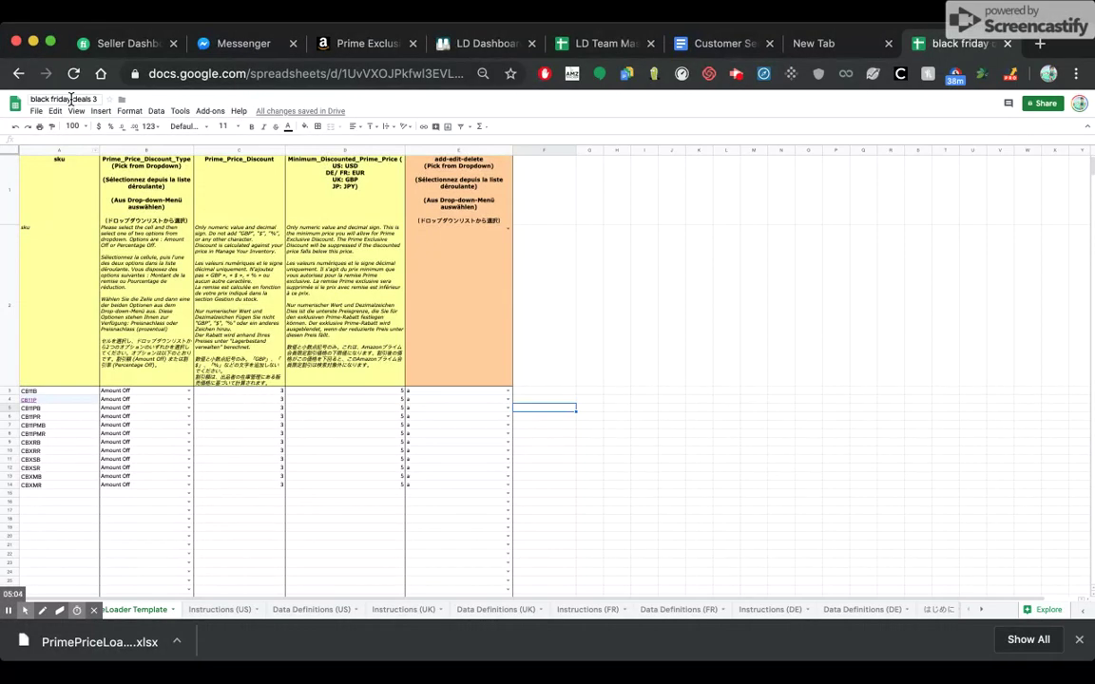
Step: Download the sheet as a Microsoft Excel (.xlsx) file
left_click(38, 111)
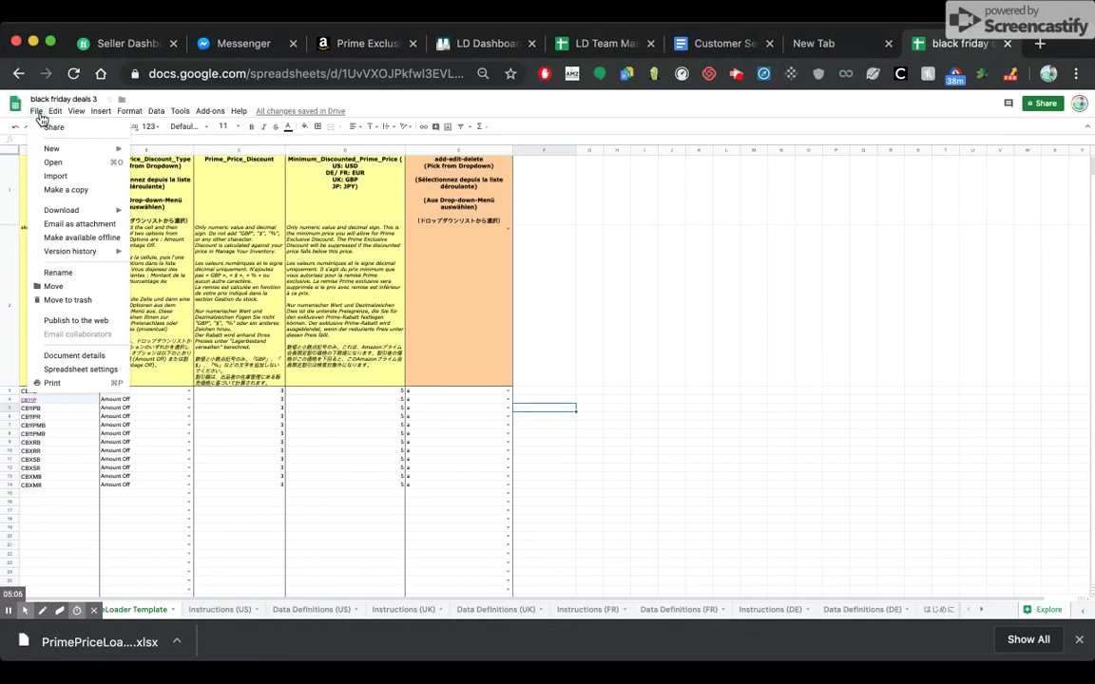
mouse_move(88, 211)
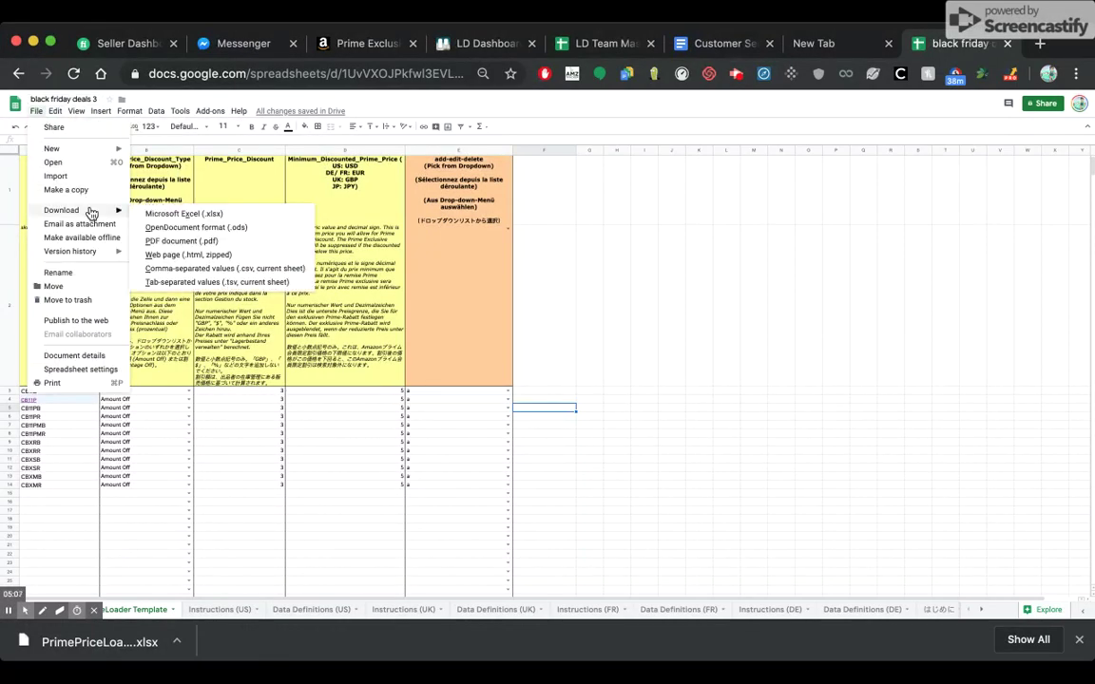
left_click(153, 217)
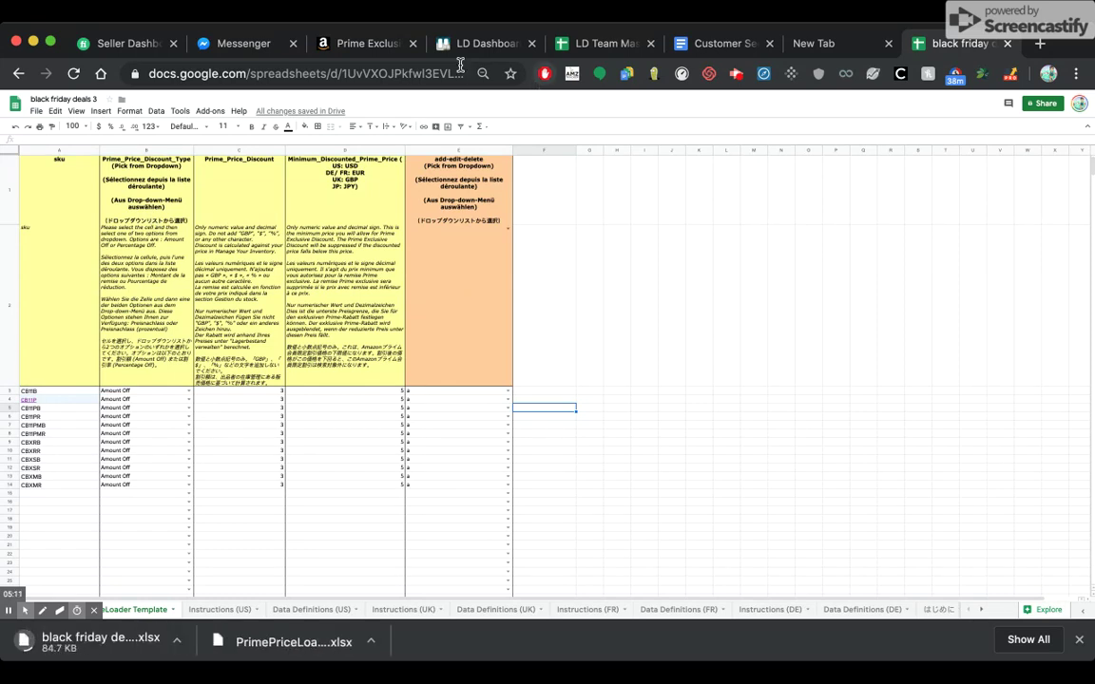
Step: Upload black friday deals 3.xlsx on the Prime Exclusive page and validate the products
left_click(369, 44)
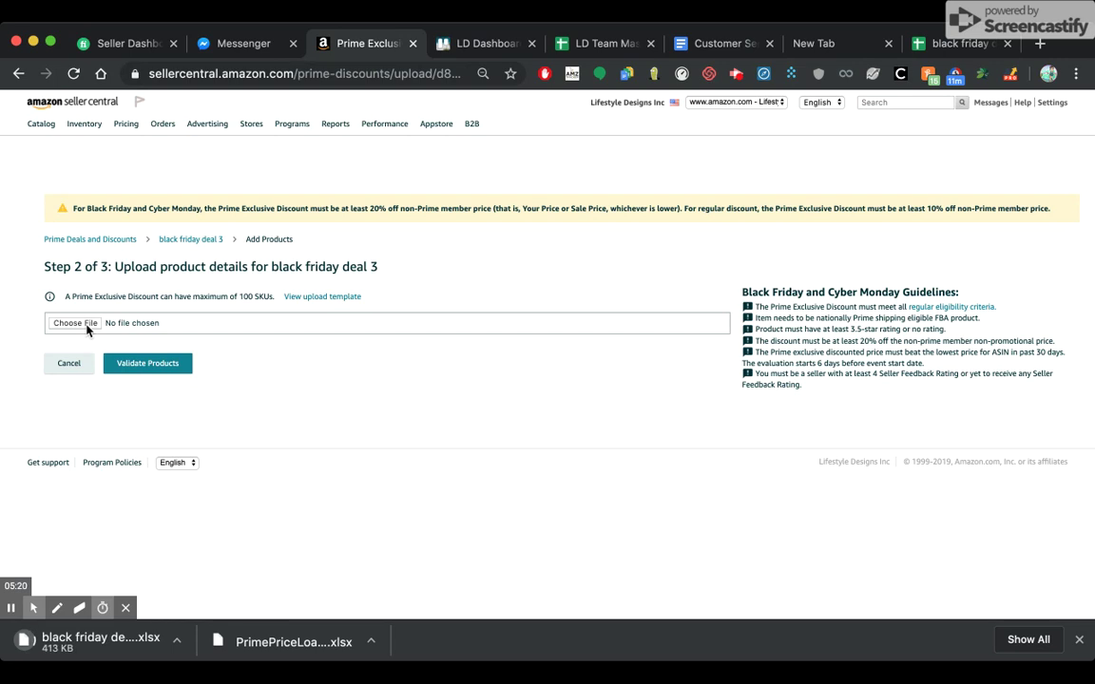
mouse_move(33, 603)
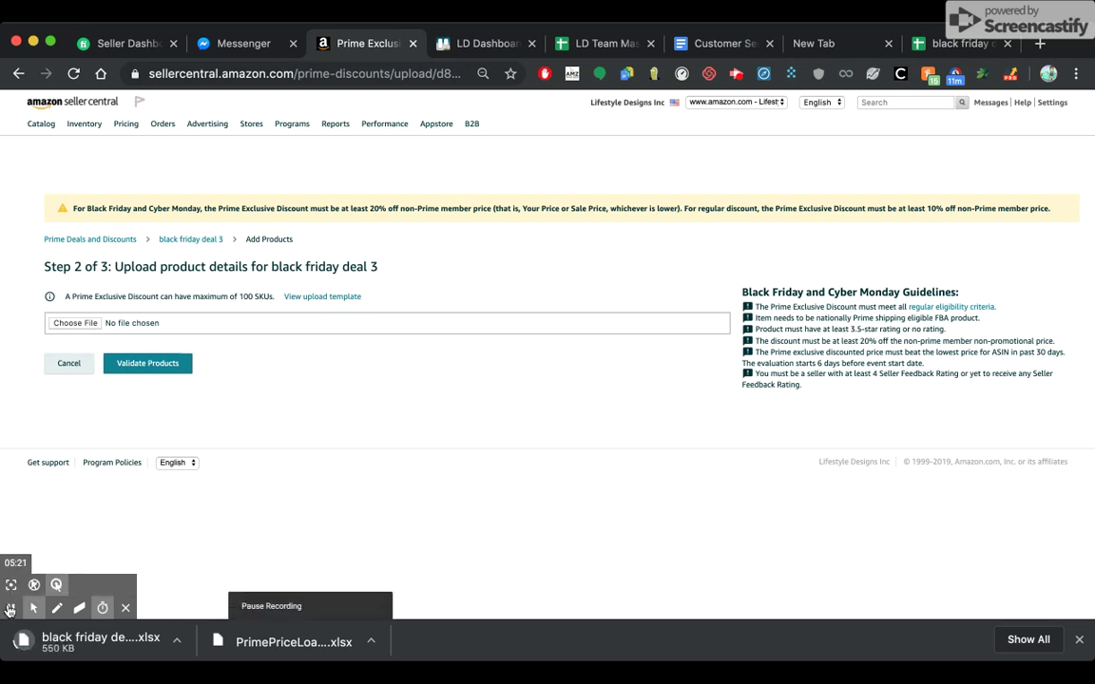
left_click(76, 325)
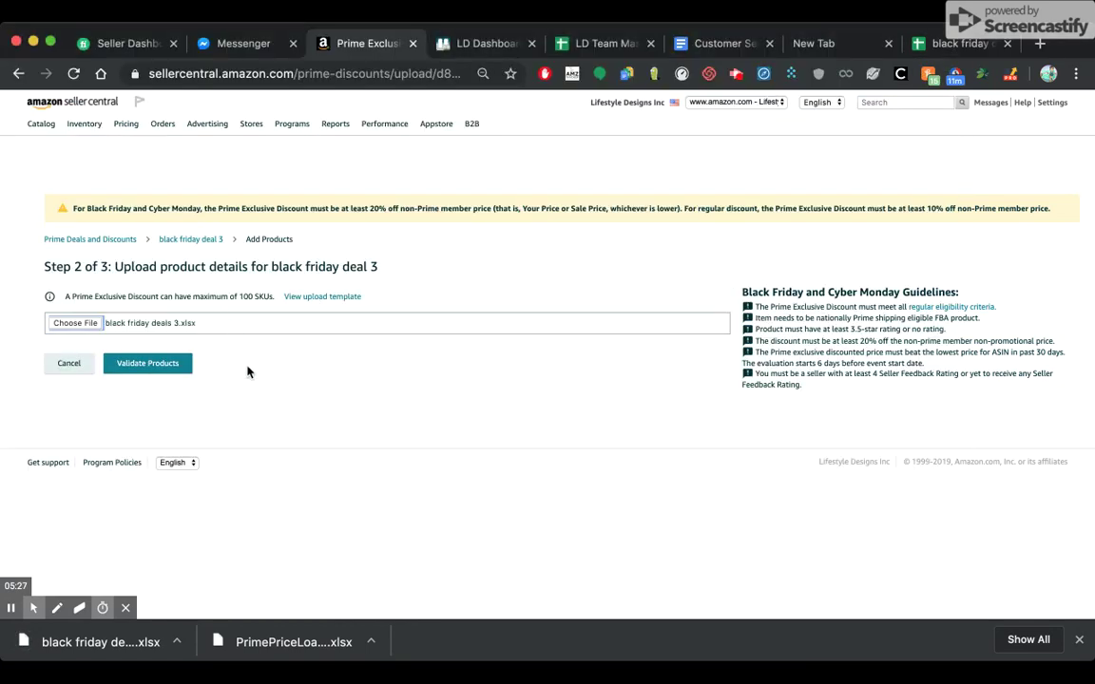
left_click(152, 364)
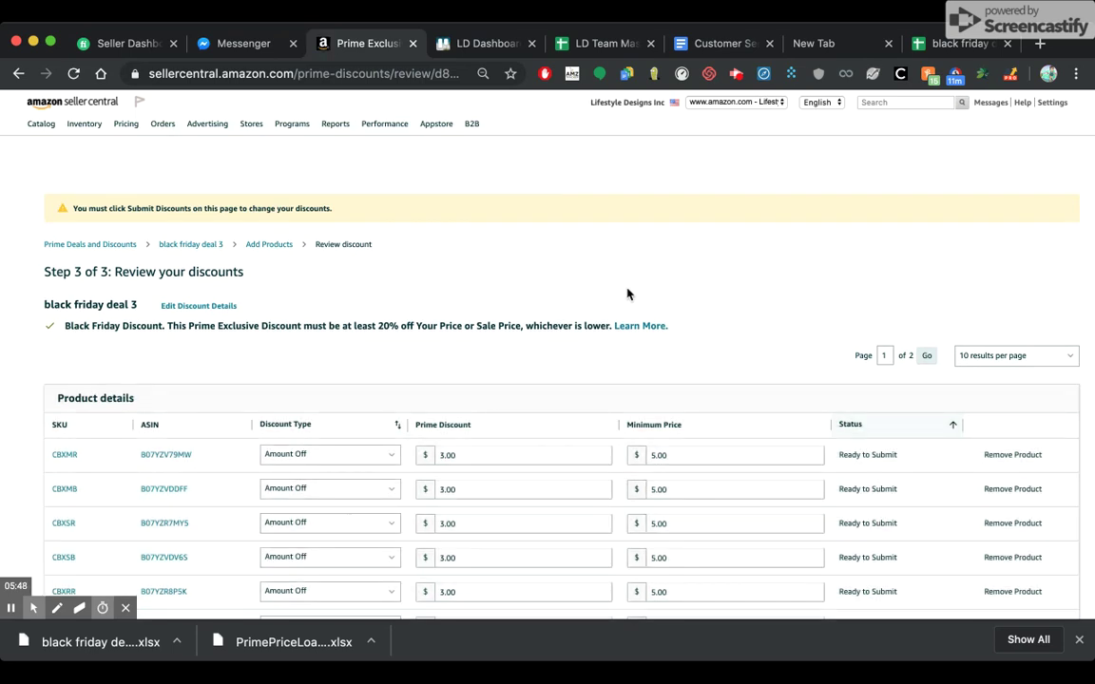
Step: Test the first product's minimum price and Prime discount, leaving them at $5 and $3
scroll(627, 295, "down", 5)
scroll(628, 295, "up", 2)
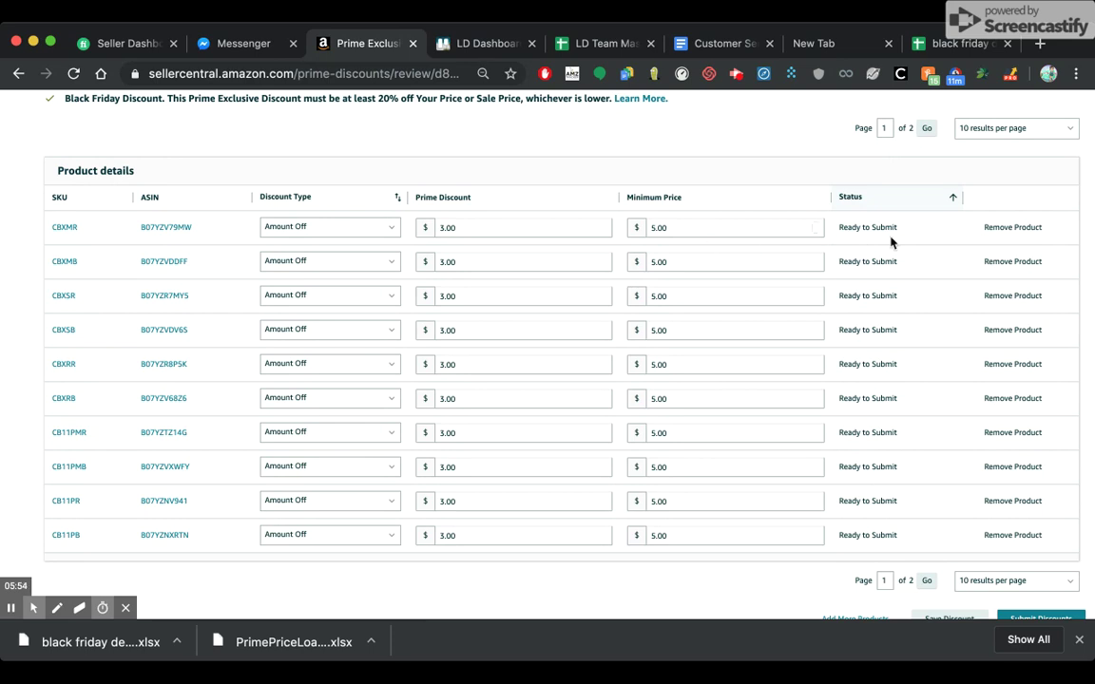
left_click(816, 232)
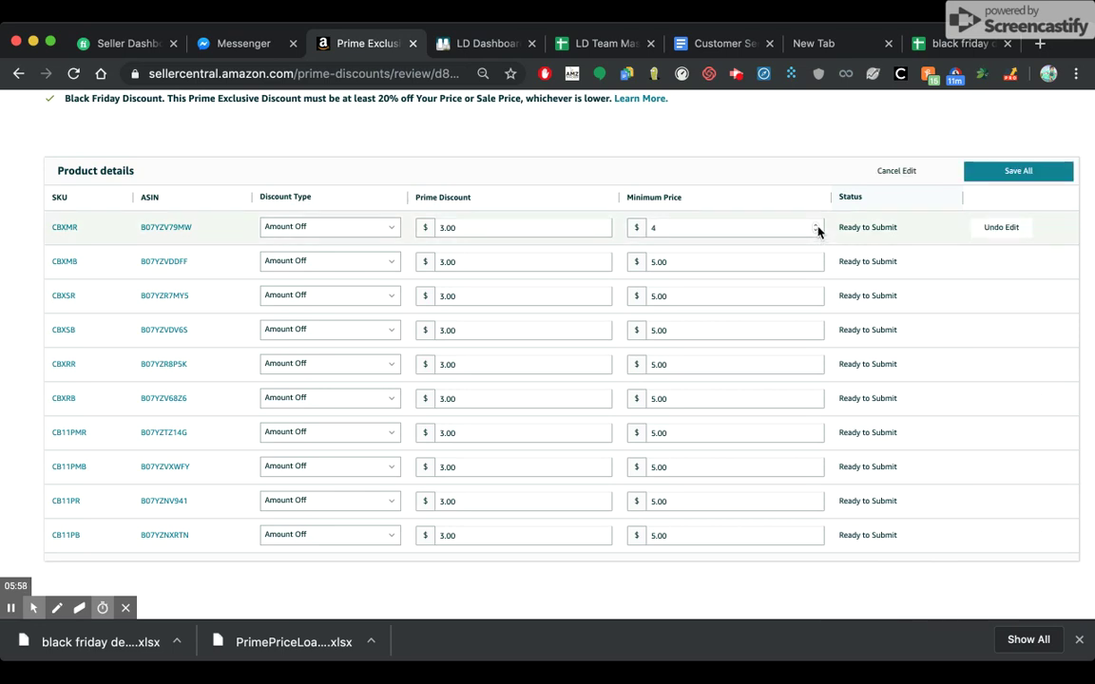
left_click(815, 224)
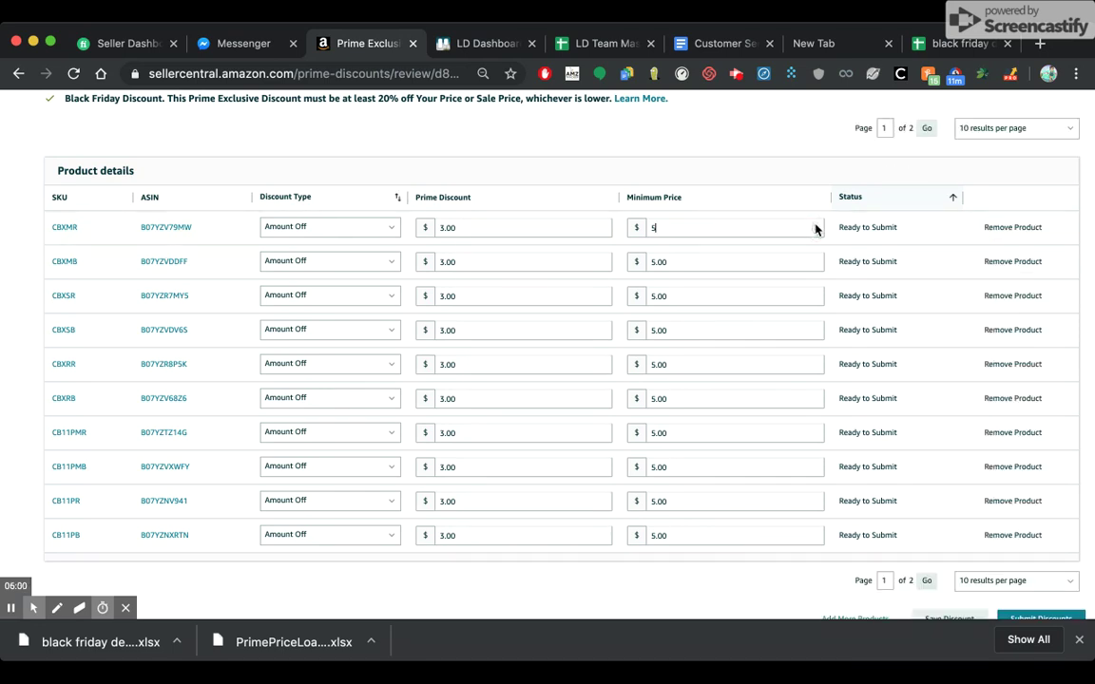
scroll(741, 139, "up", 2)
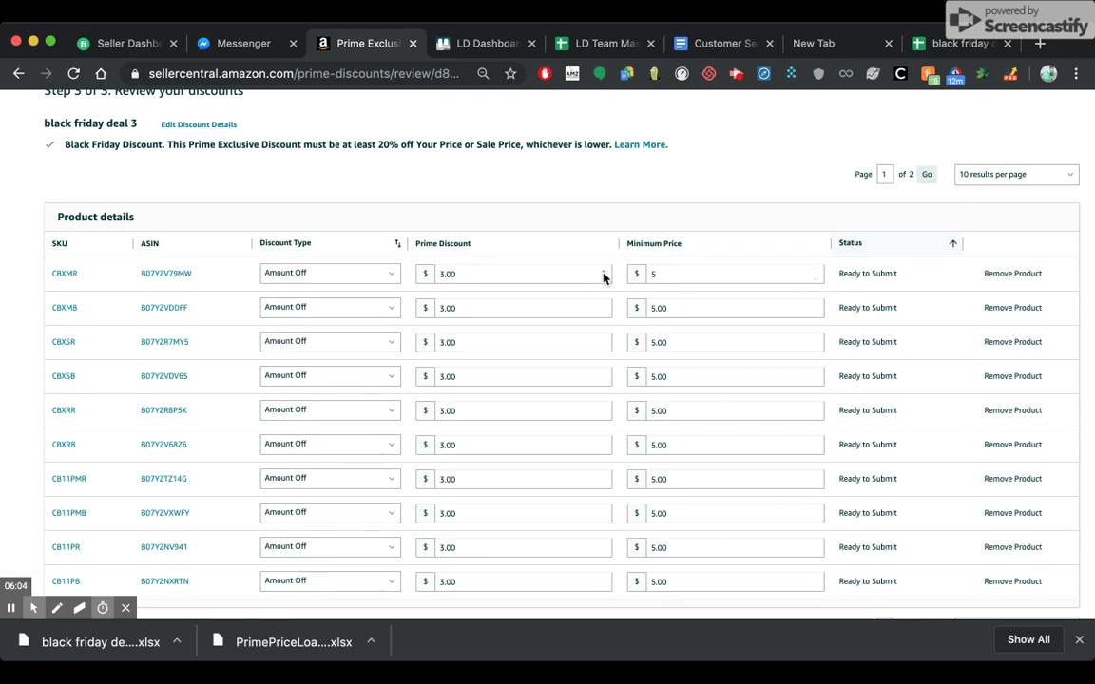
left_click(604, 272)
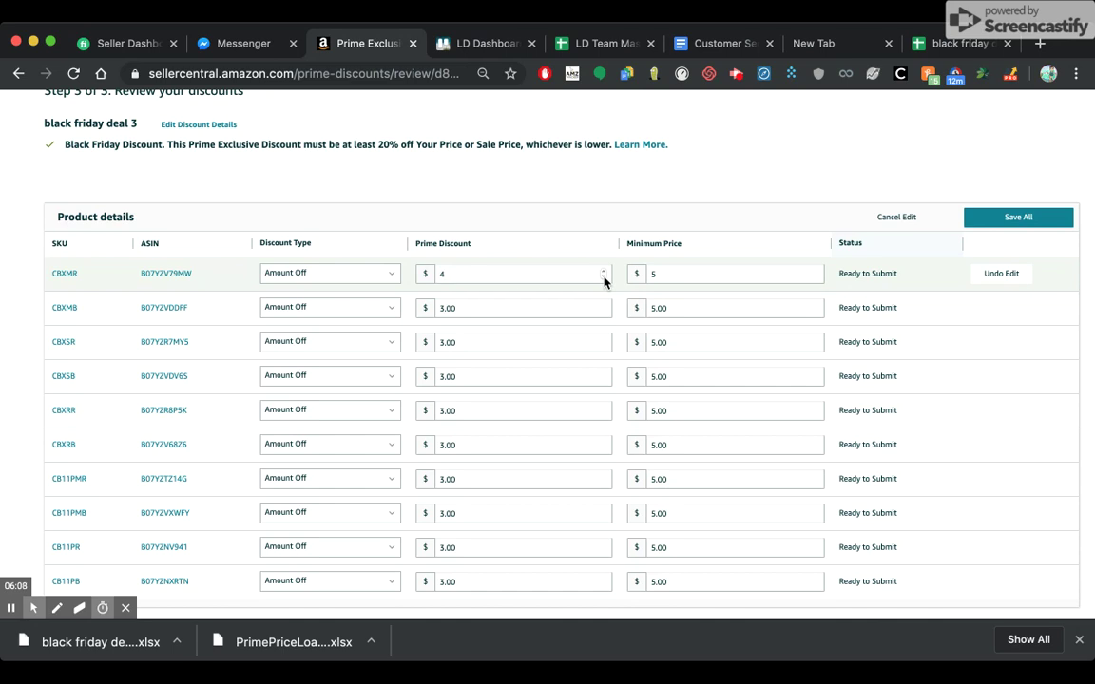
left_click(604, 278)
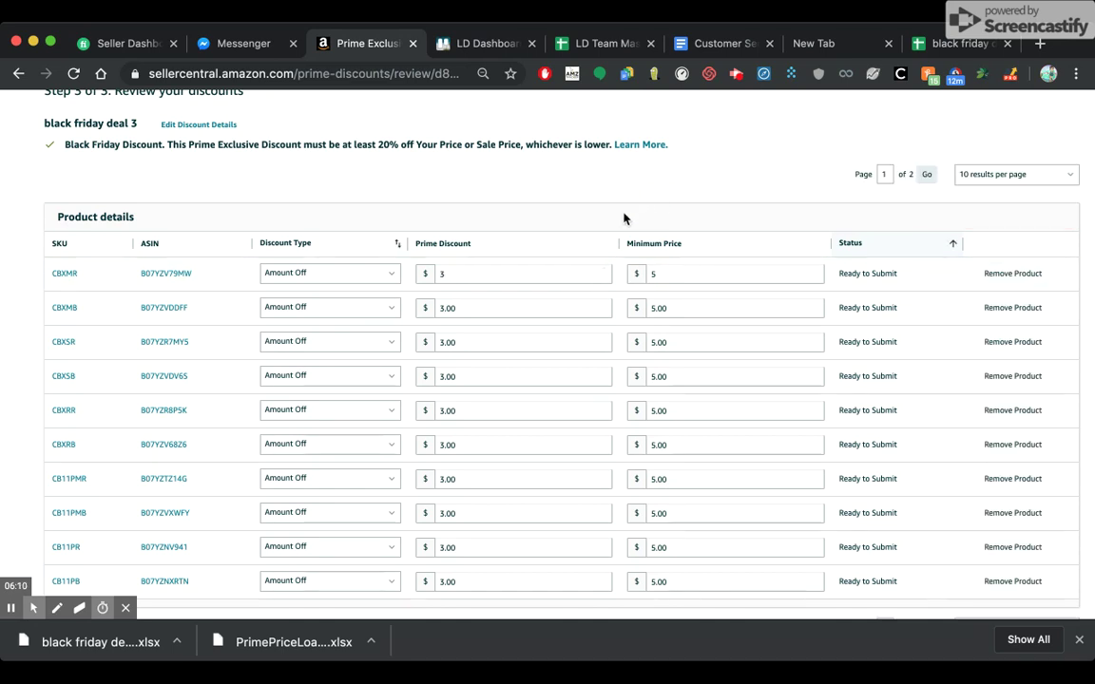
Step: Submit the black friday deal 3 discounts
scroll(624, 218, "down", 2)
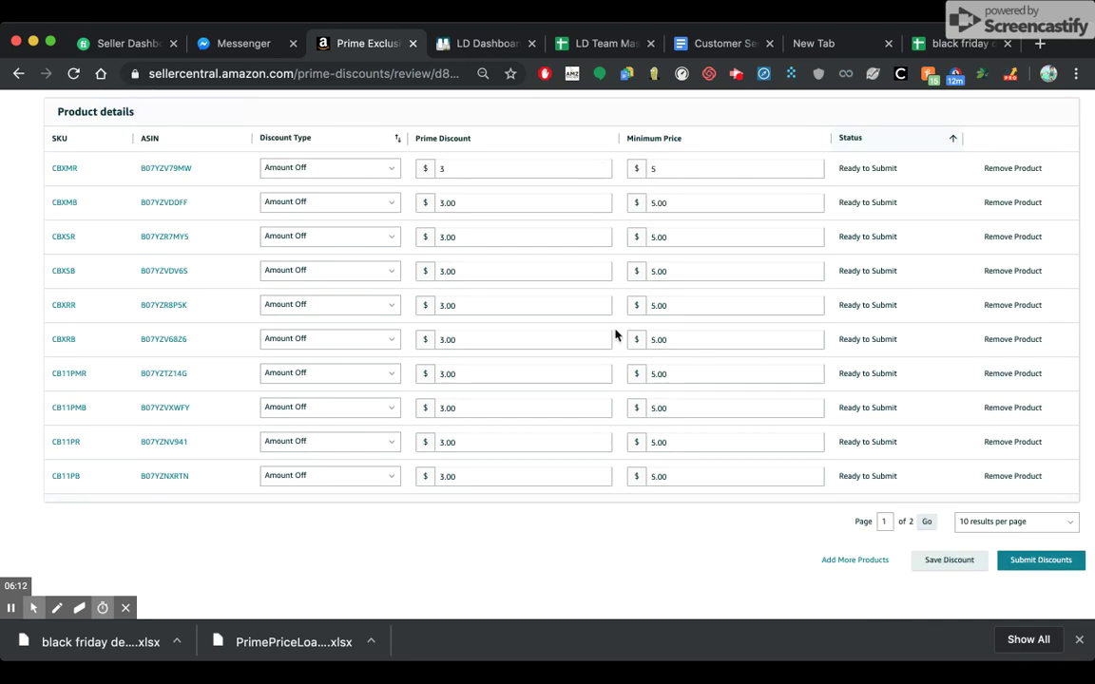
scroll(616, 334, "up", 5)
scroll(633, 350, "down", 6)
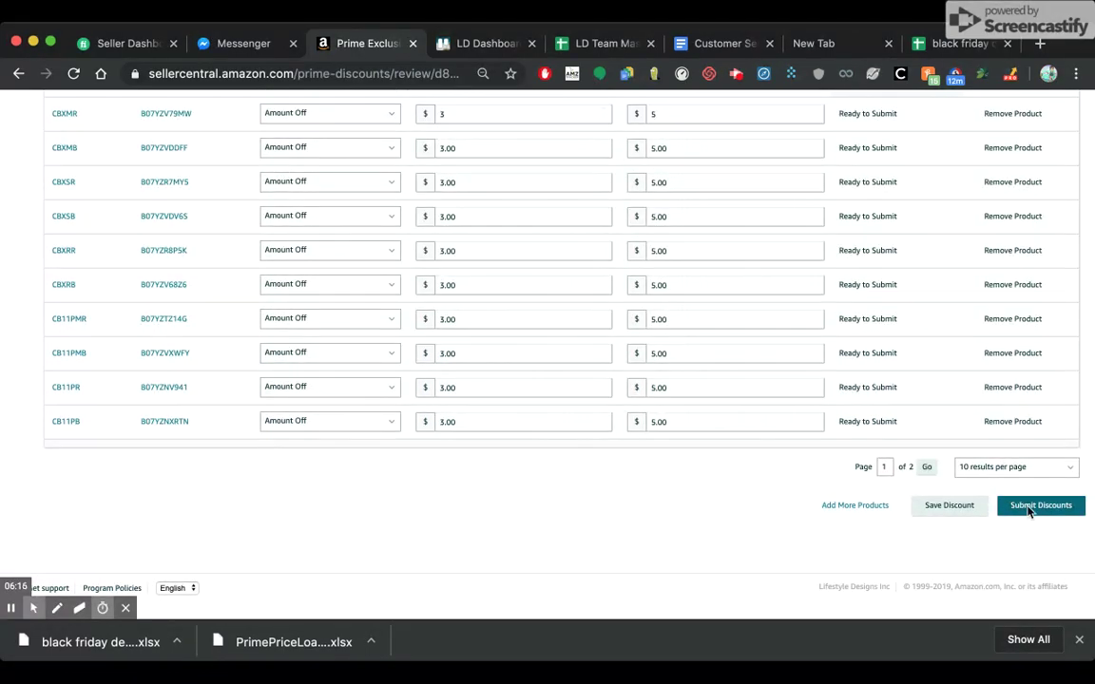
left_click(1030, 511)
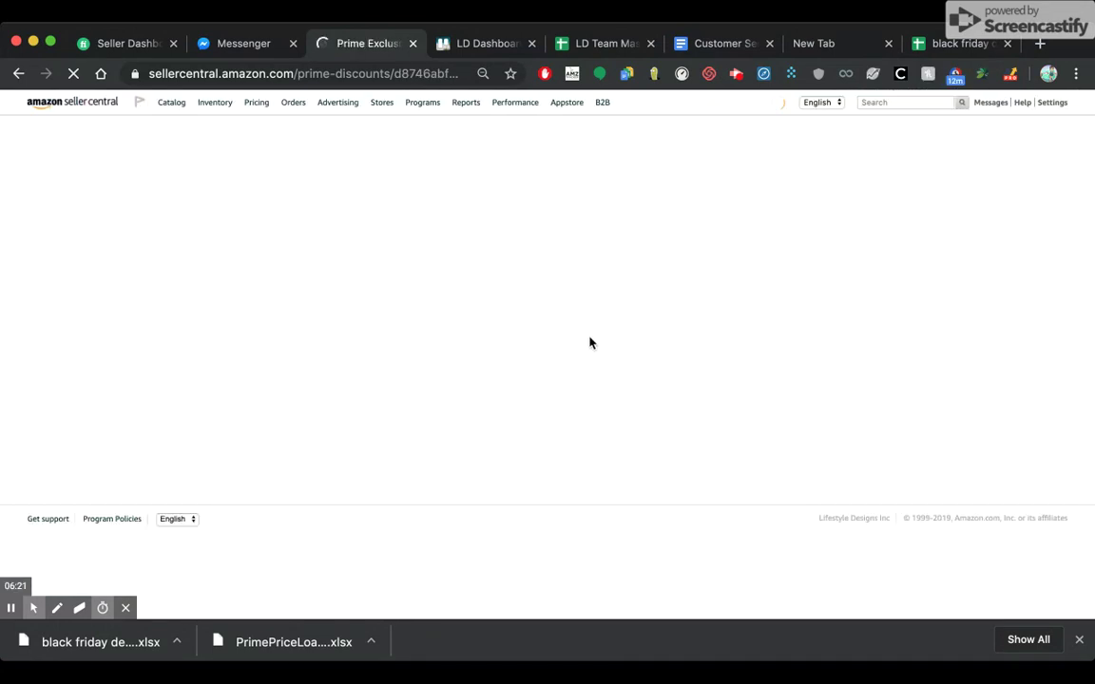
Step: Edit the discount on the CB11PB product row
scroll(652, 325, "down", 5)
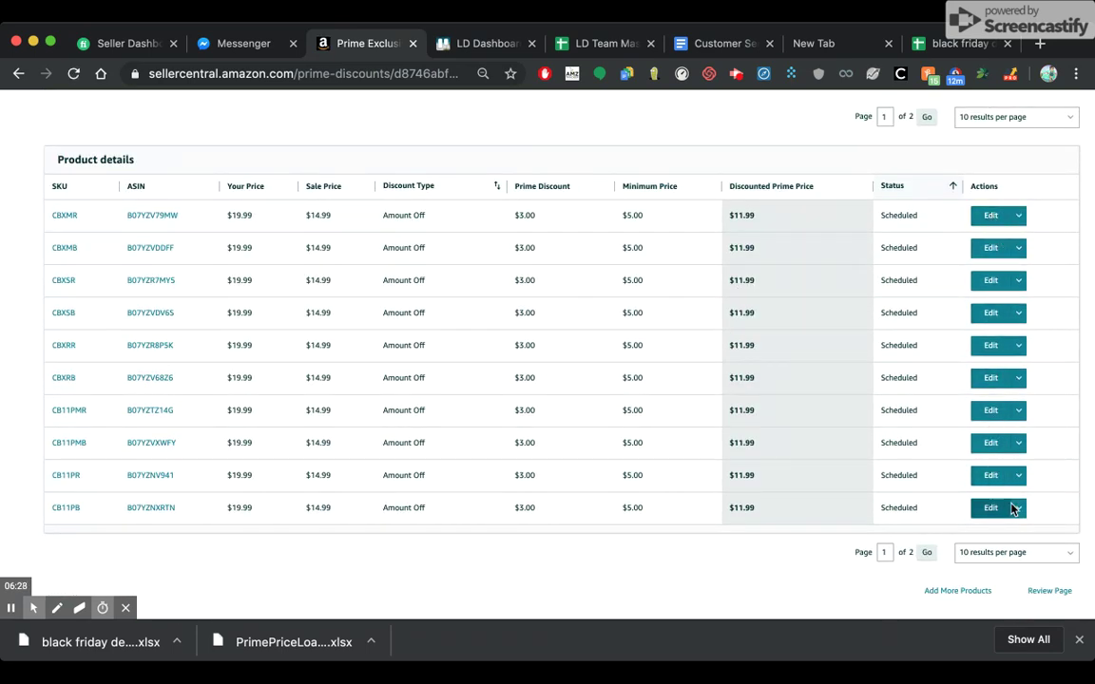
left_click(1018, 507)
left_click(991, 511)
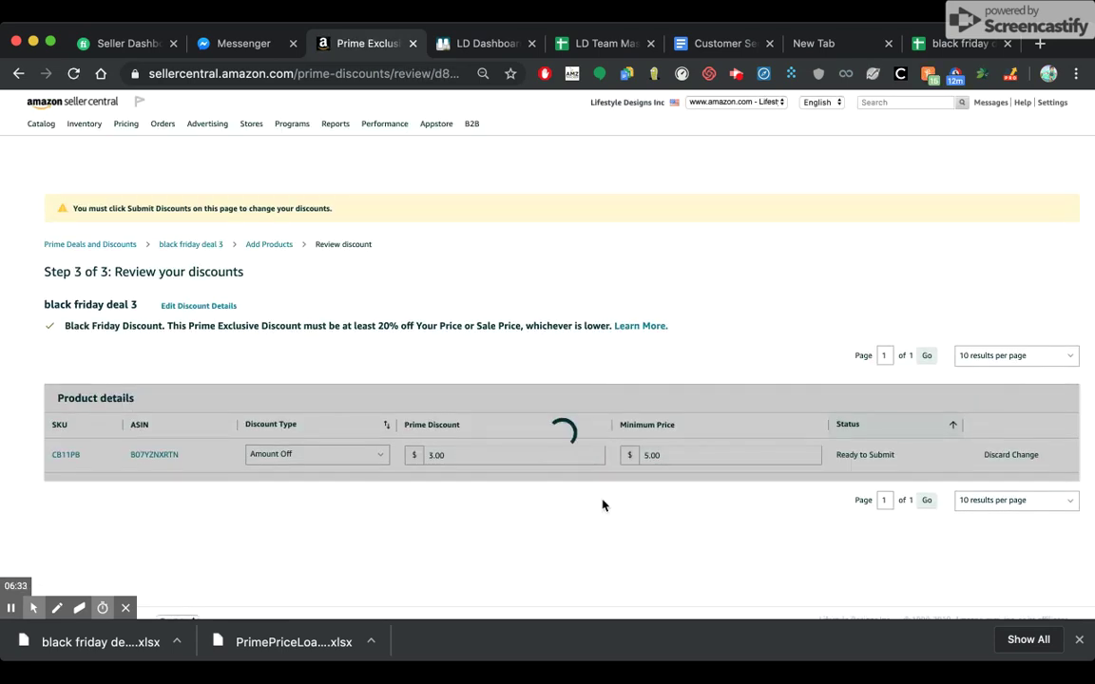
Step: Review the CB11PB edit page, then return to the Prime Exclusive Discounts list
scroll(602, 506, "down", 1)
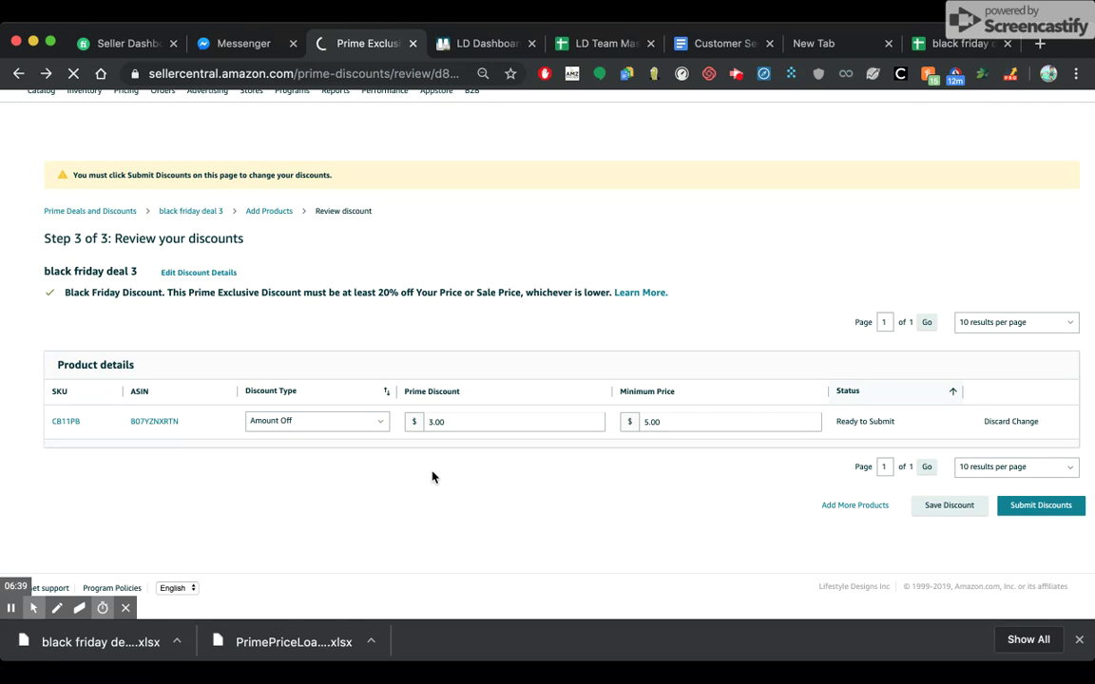
scroll(459, 359, "down", 3)
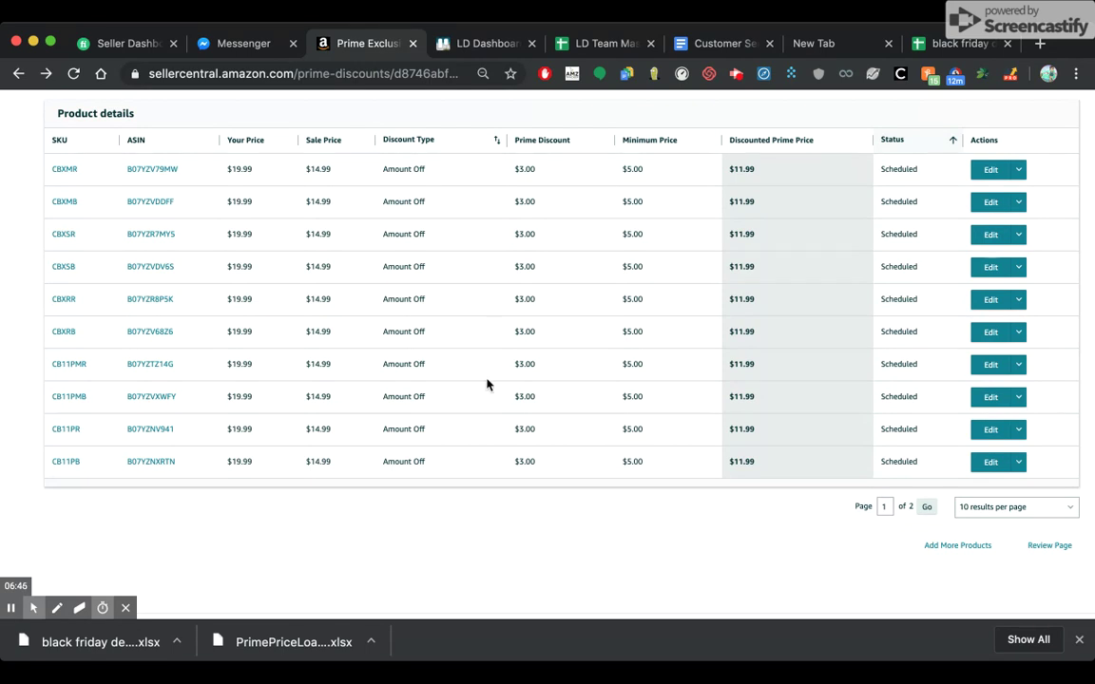
scroll(489, 447, "up", 1)
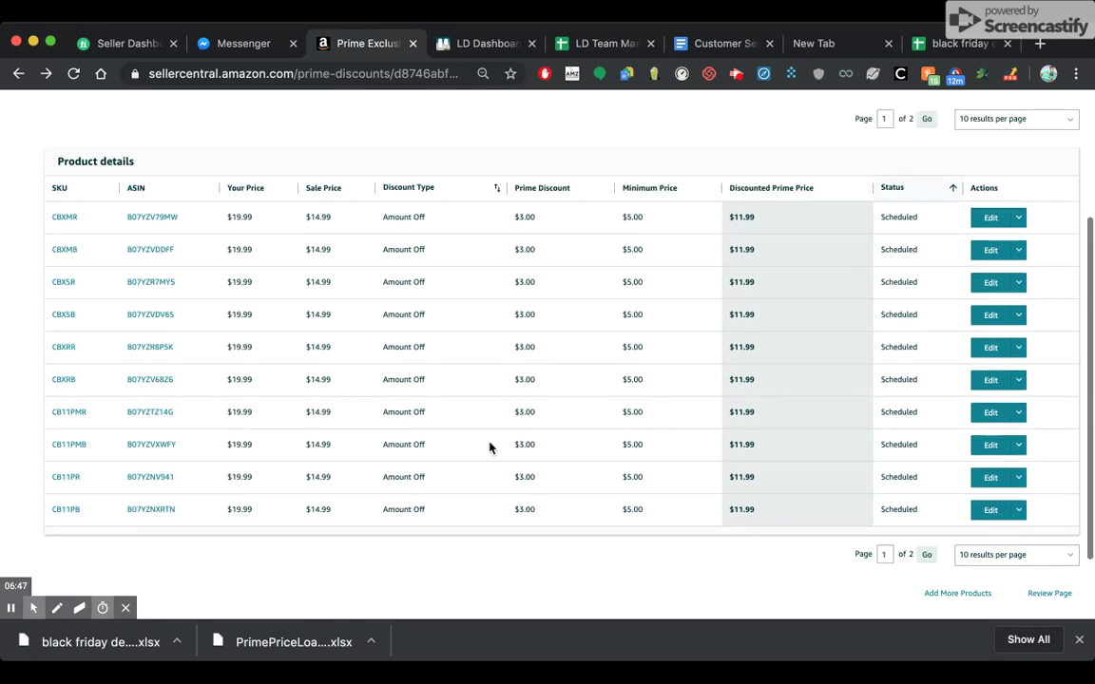
scroll(909, 478, "up", 4)
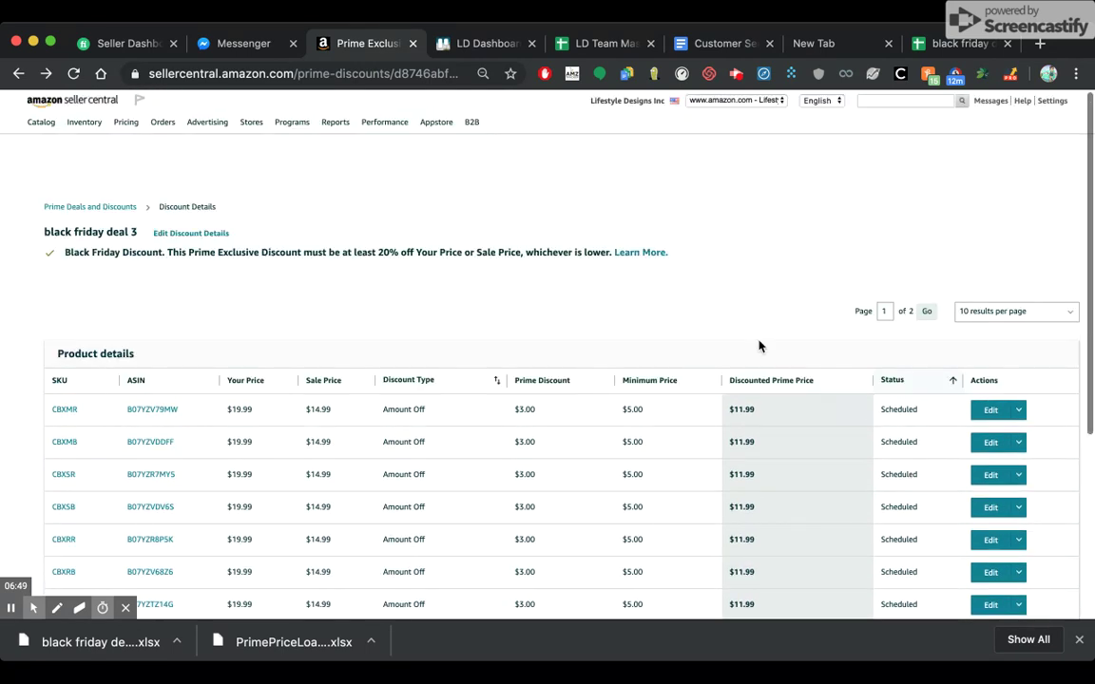
scroll(795, 447, "down", 3)
scroll(796, 452, "up", 3)
scroll(797, 453, "down", 1)
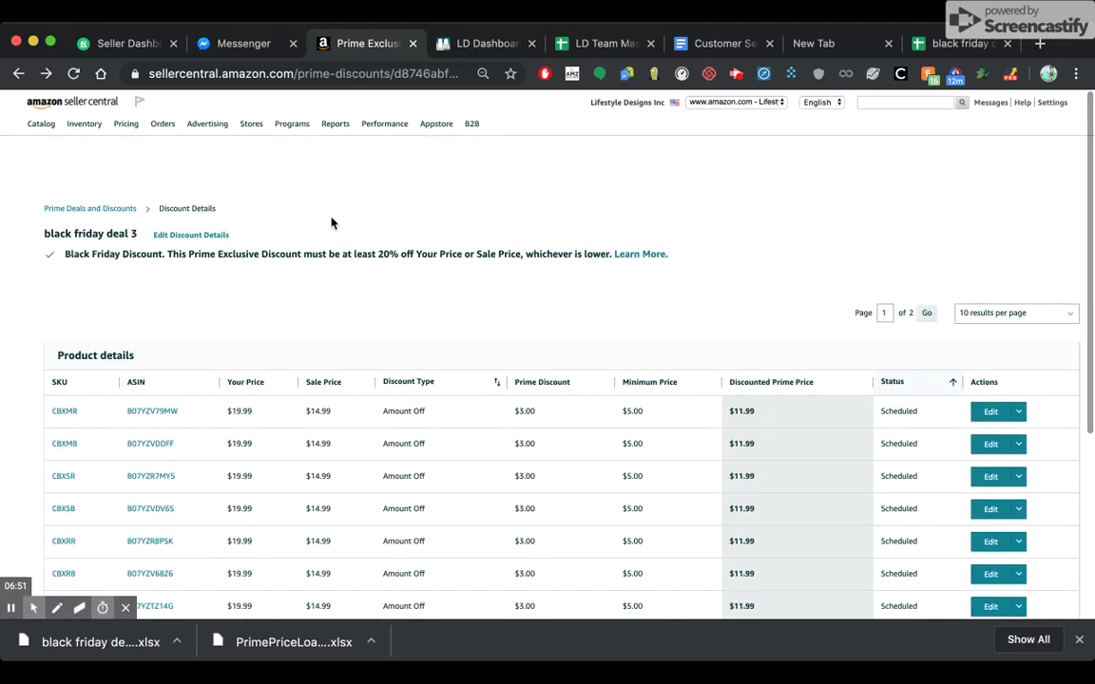
left_click(103, 209)
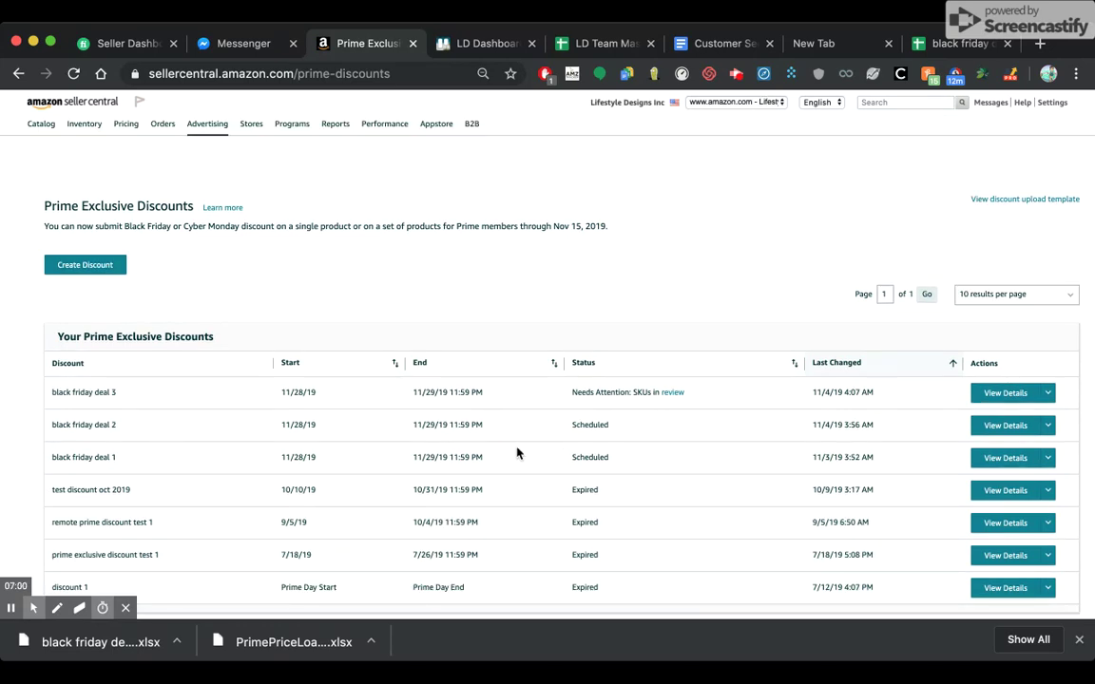
Step: Resubmit black friday deal 3's SKUs in review and confirm the submission
left_click(672, 395)
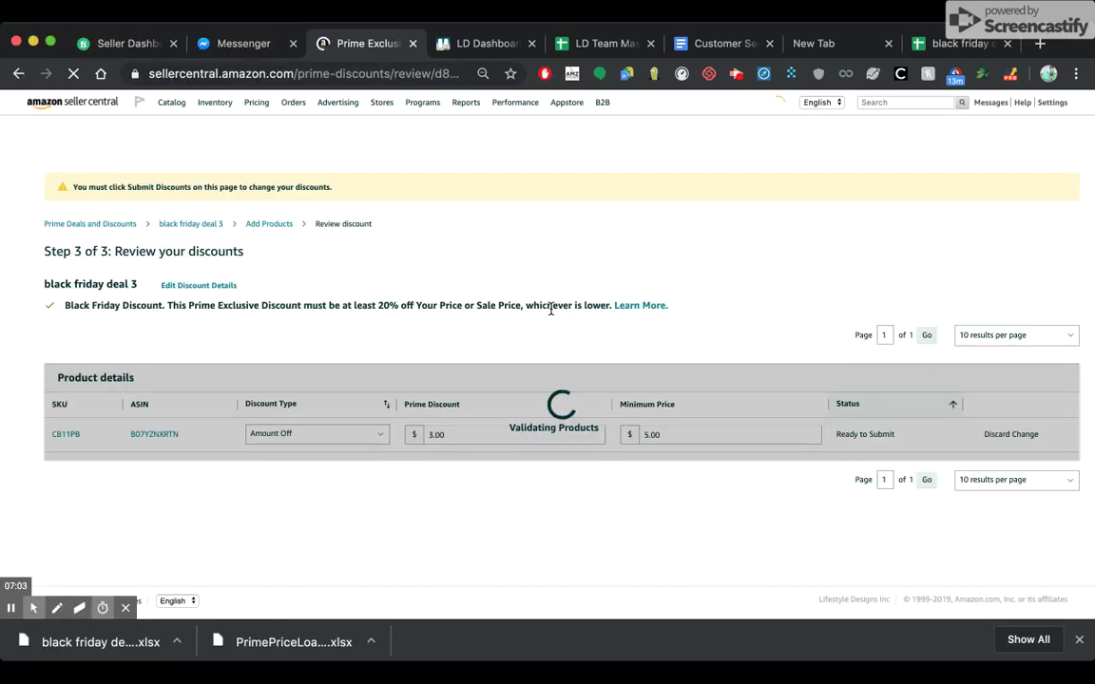
scroll(612, 385, "down", 1)
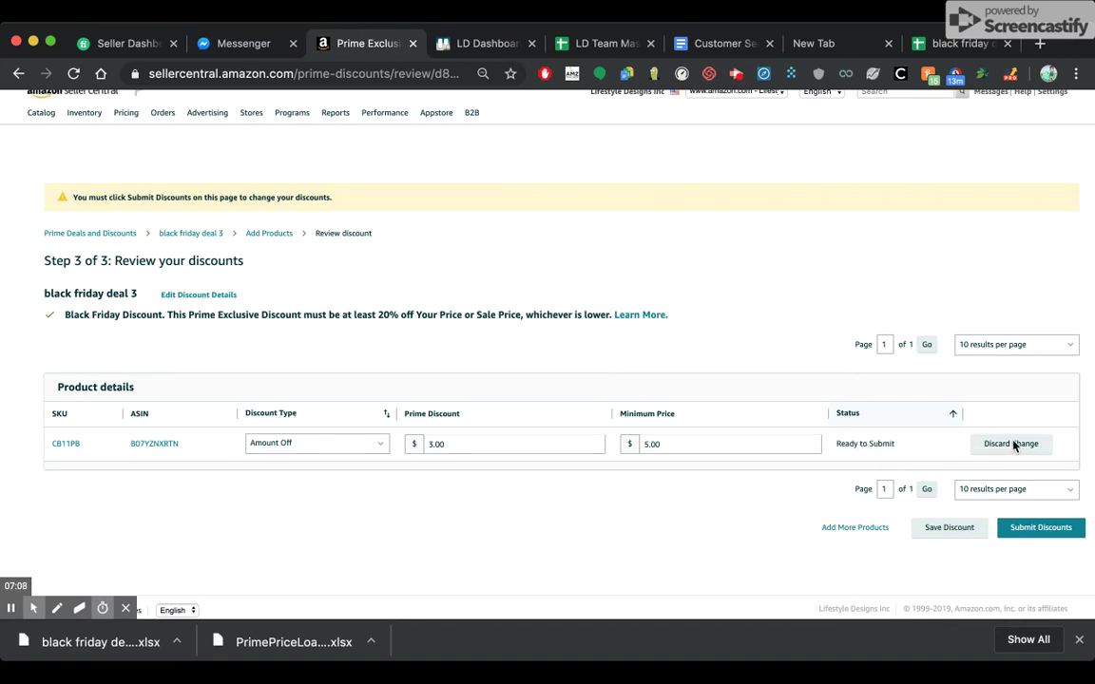
scroll(716, 468, "up", 1)
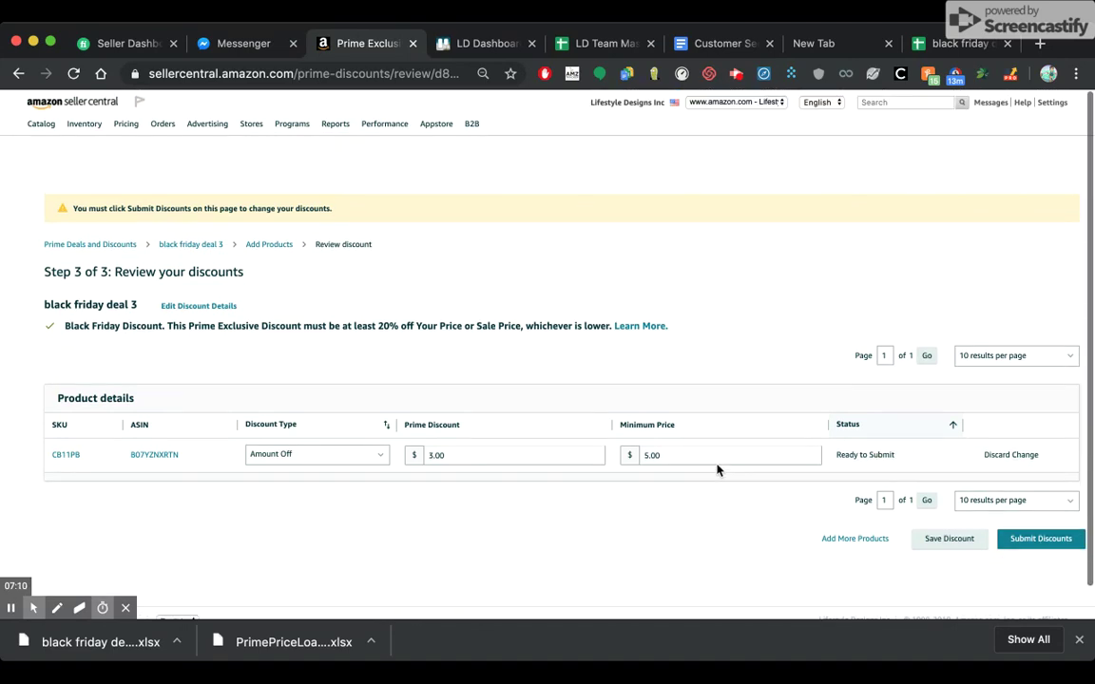
left_click(1046, 542)
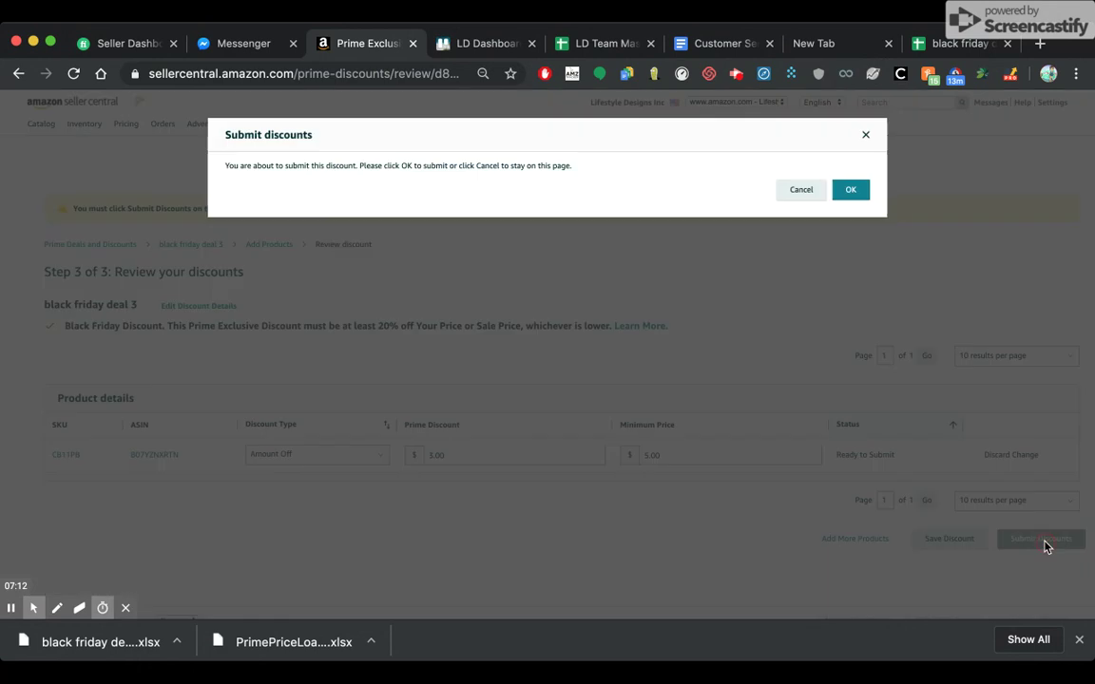
left_click(852, 190)
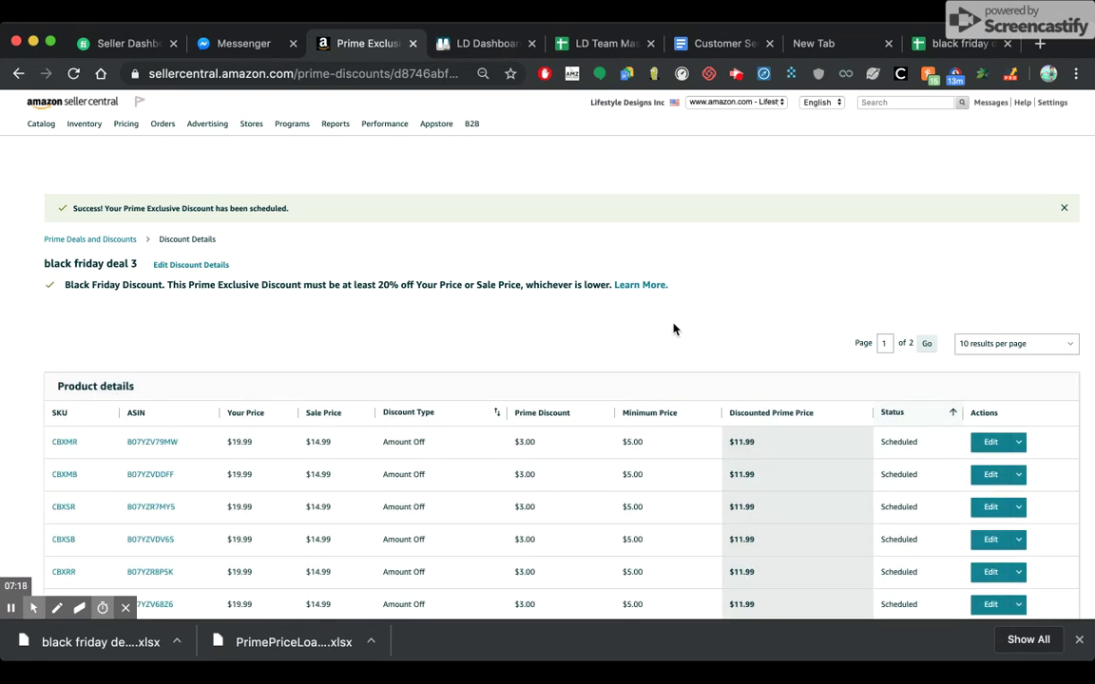
left_click_drag(179, 208, 102, 208)
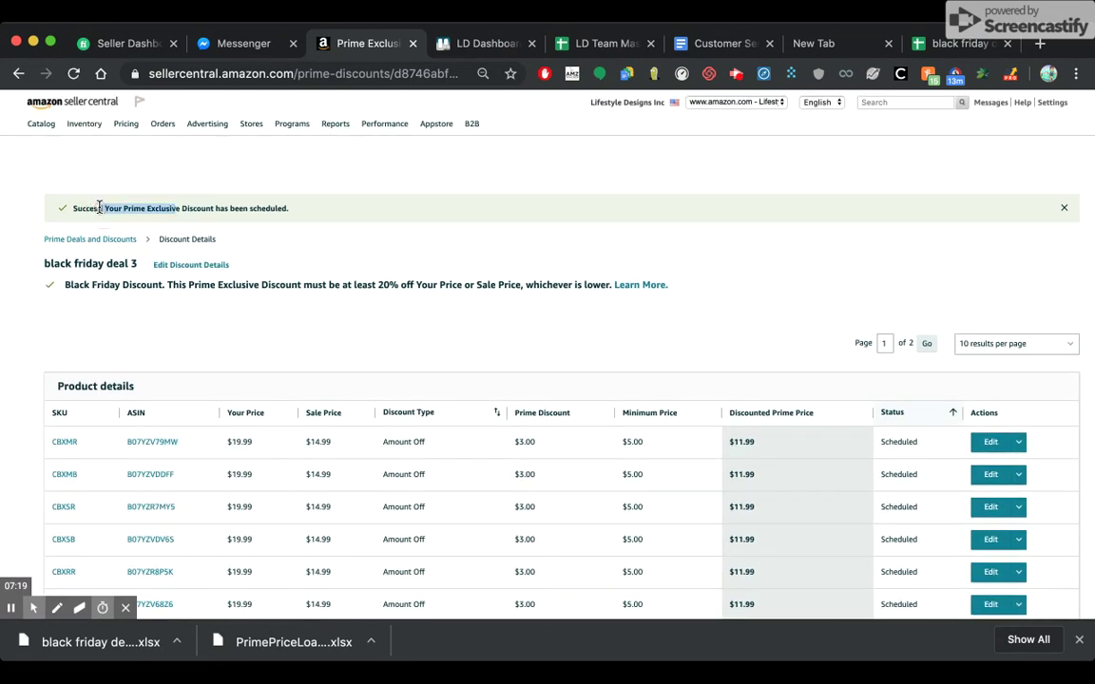
left_click(231, 210)
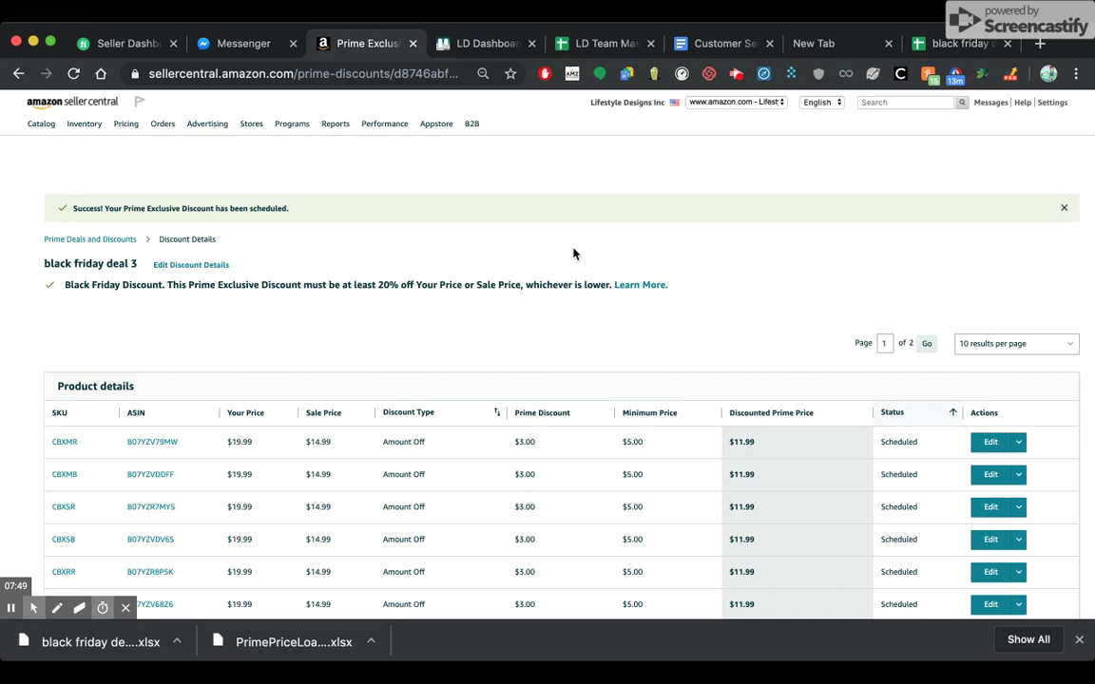
scroll(572, 247, "down", 1)
scroll(572, 247, "up", 1)
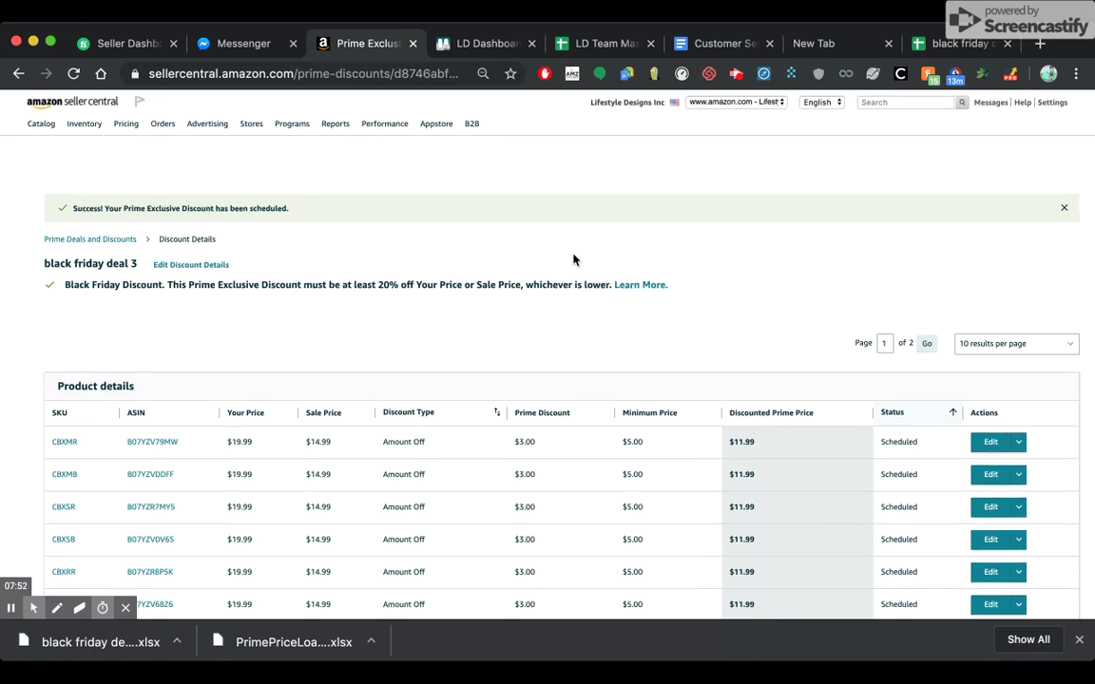